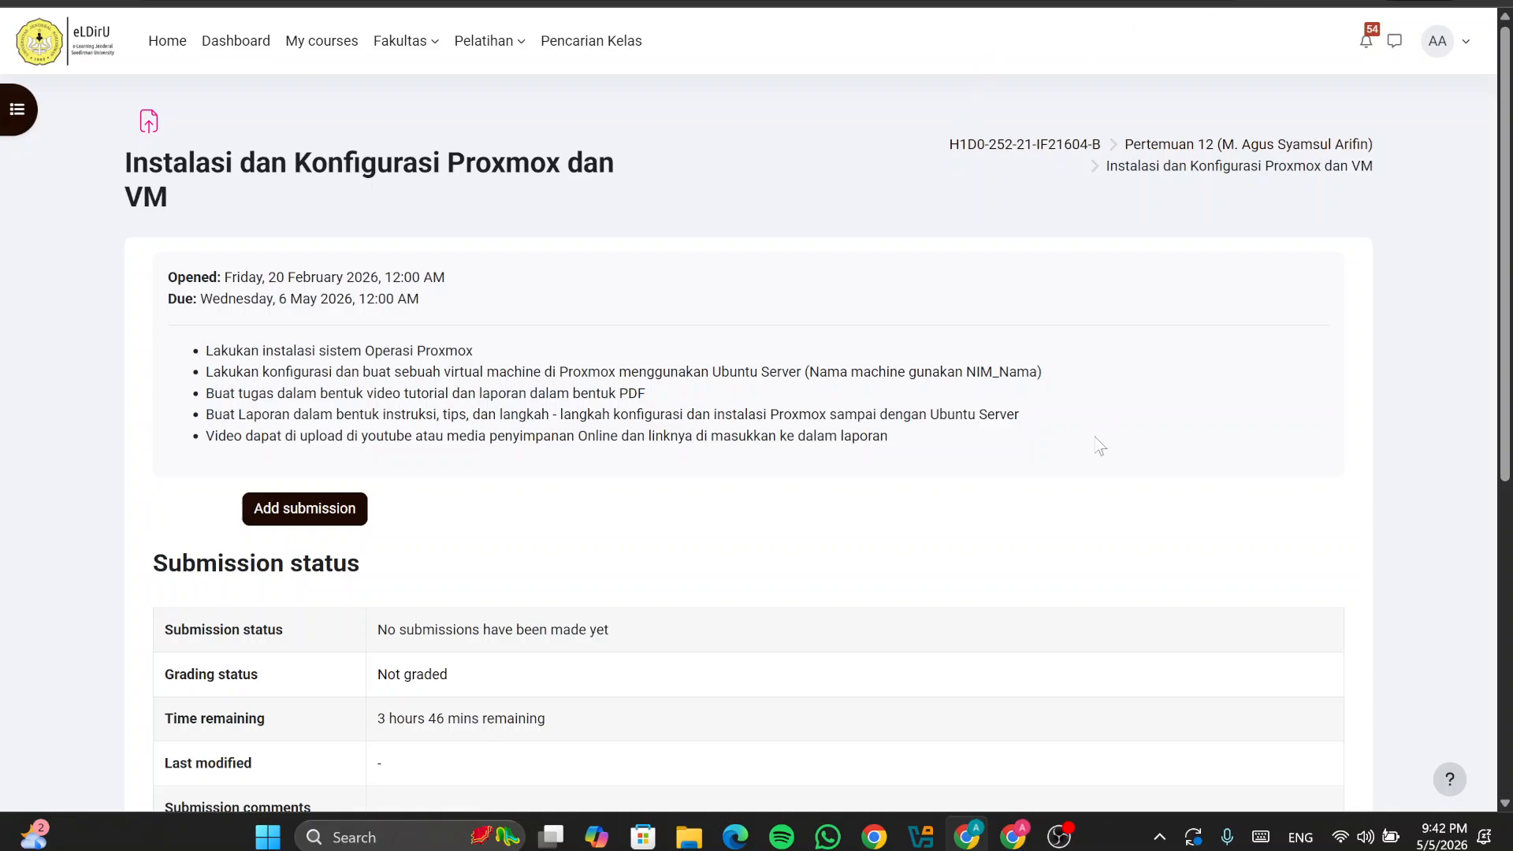
Step: Glance at the VirtualBox manager, then return to the Proxmox assignment page in the browser
click(921, 836)
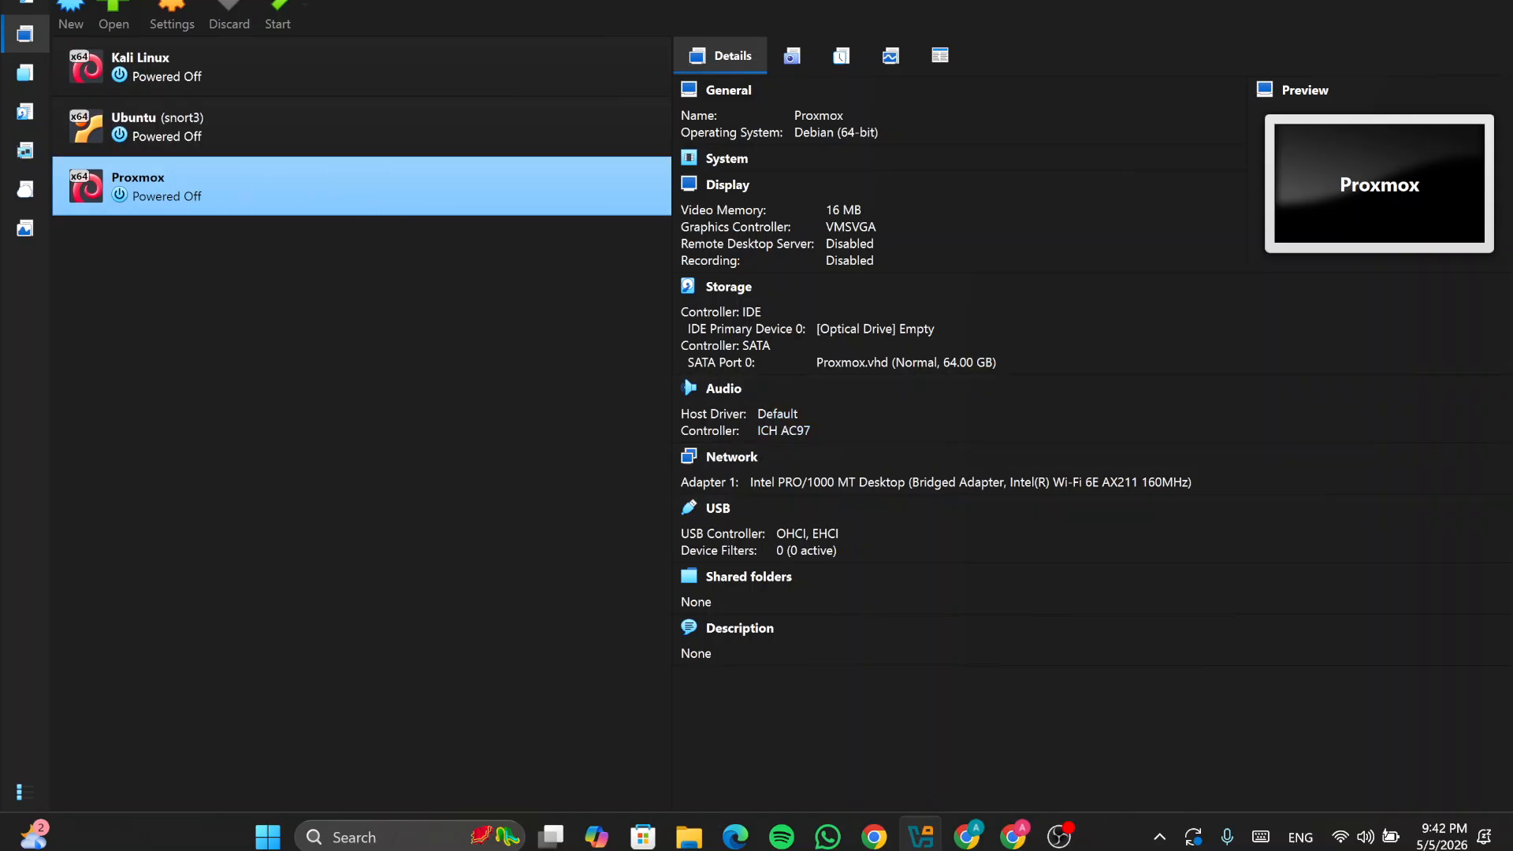
key(alt+Tab)
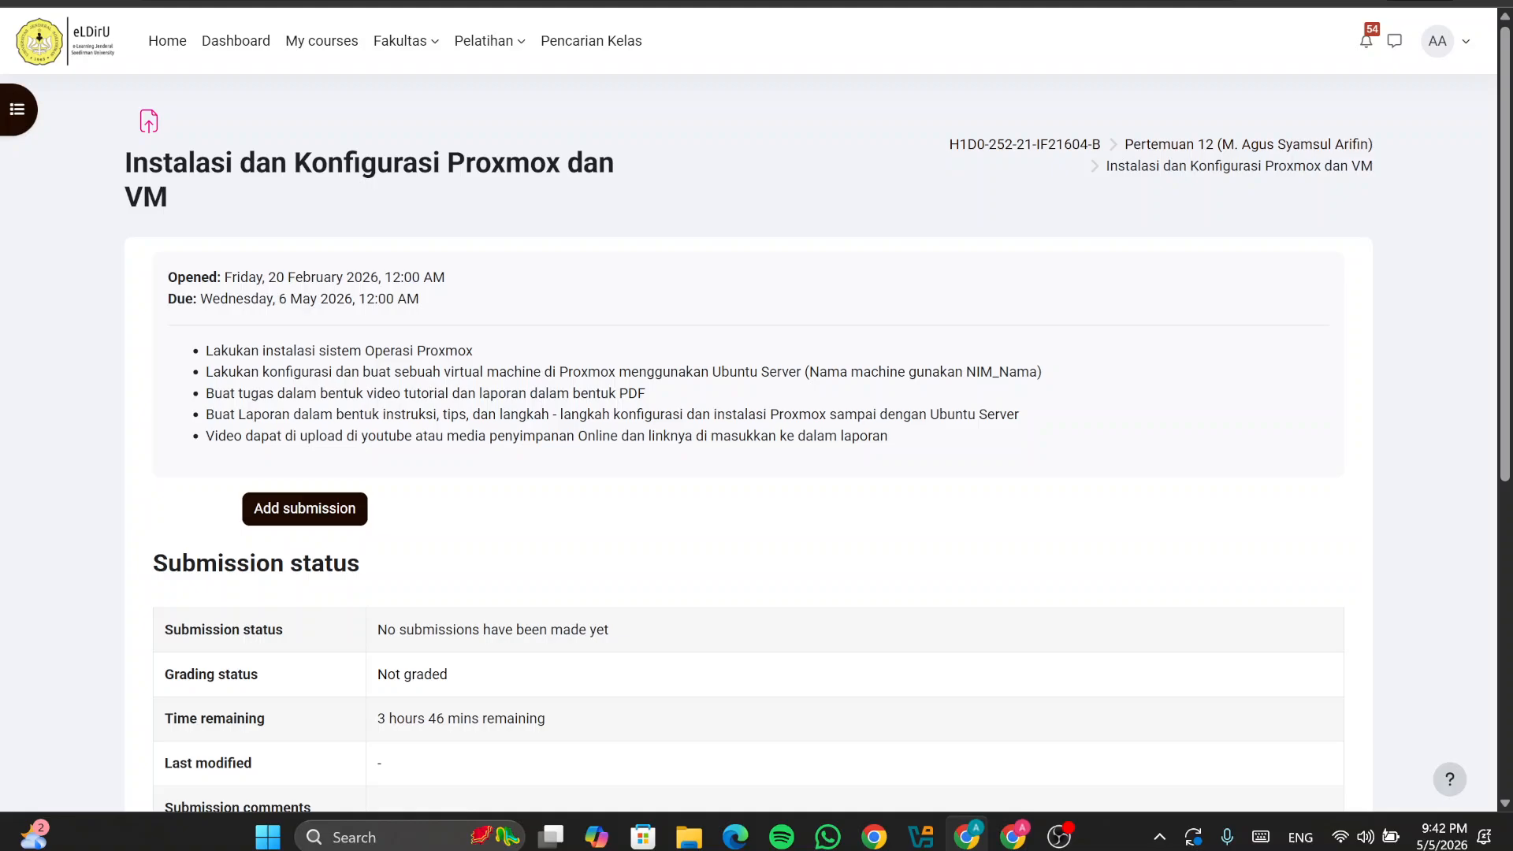
Step: Search Google for 'proxmox' in a new tab
key(ctrl+t)
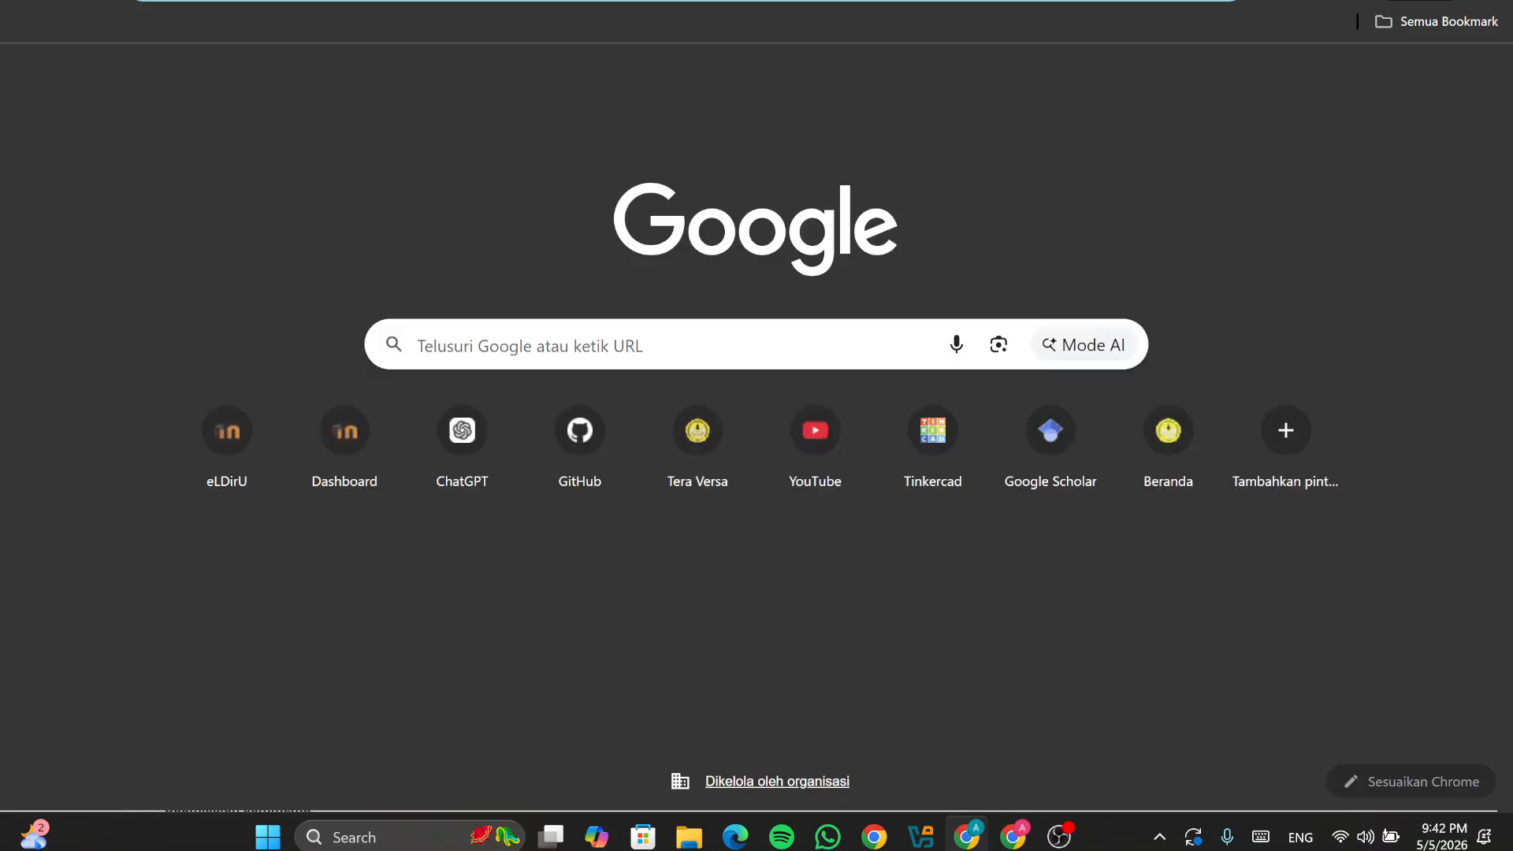
text(prom)
key(BackSpace)
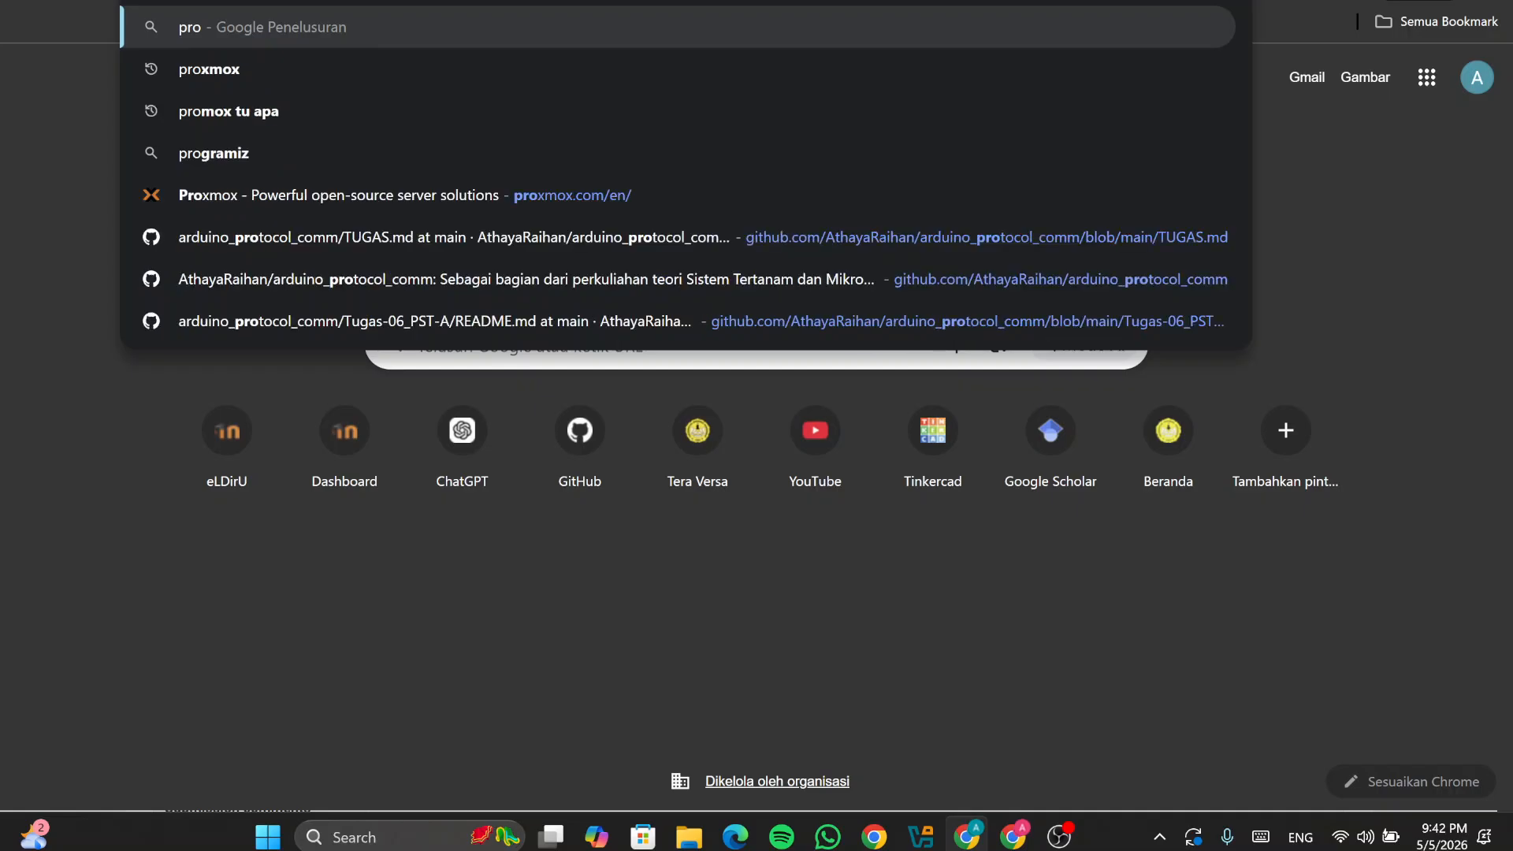
text(xmox)
key(Return)
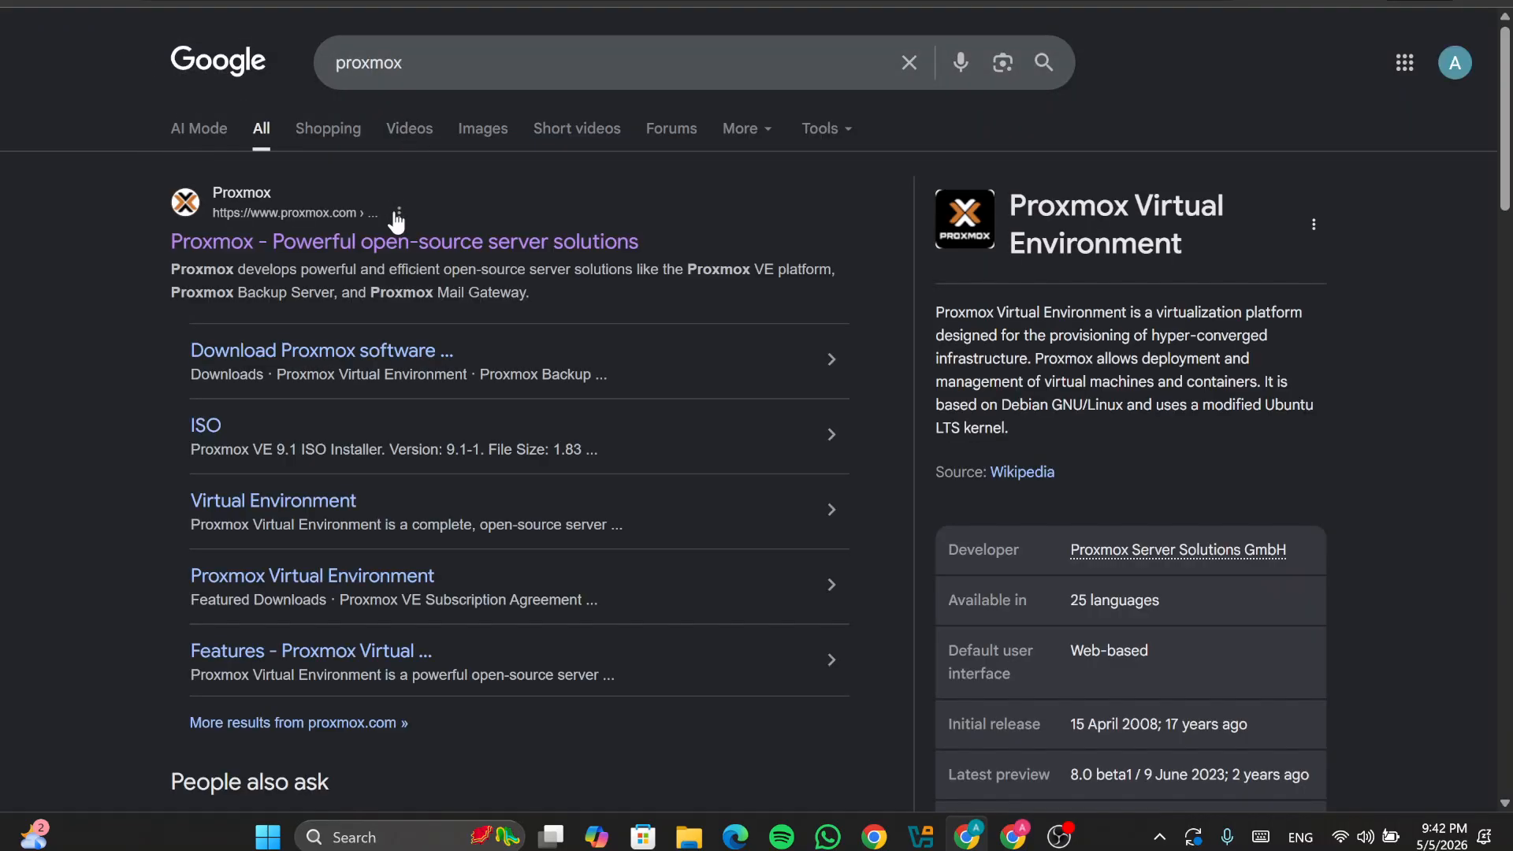
Step: Find the Proxmox VE 9.1 ISO on proxmox.com's Downloads page, then return to VirtualBox
click(406, 242)
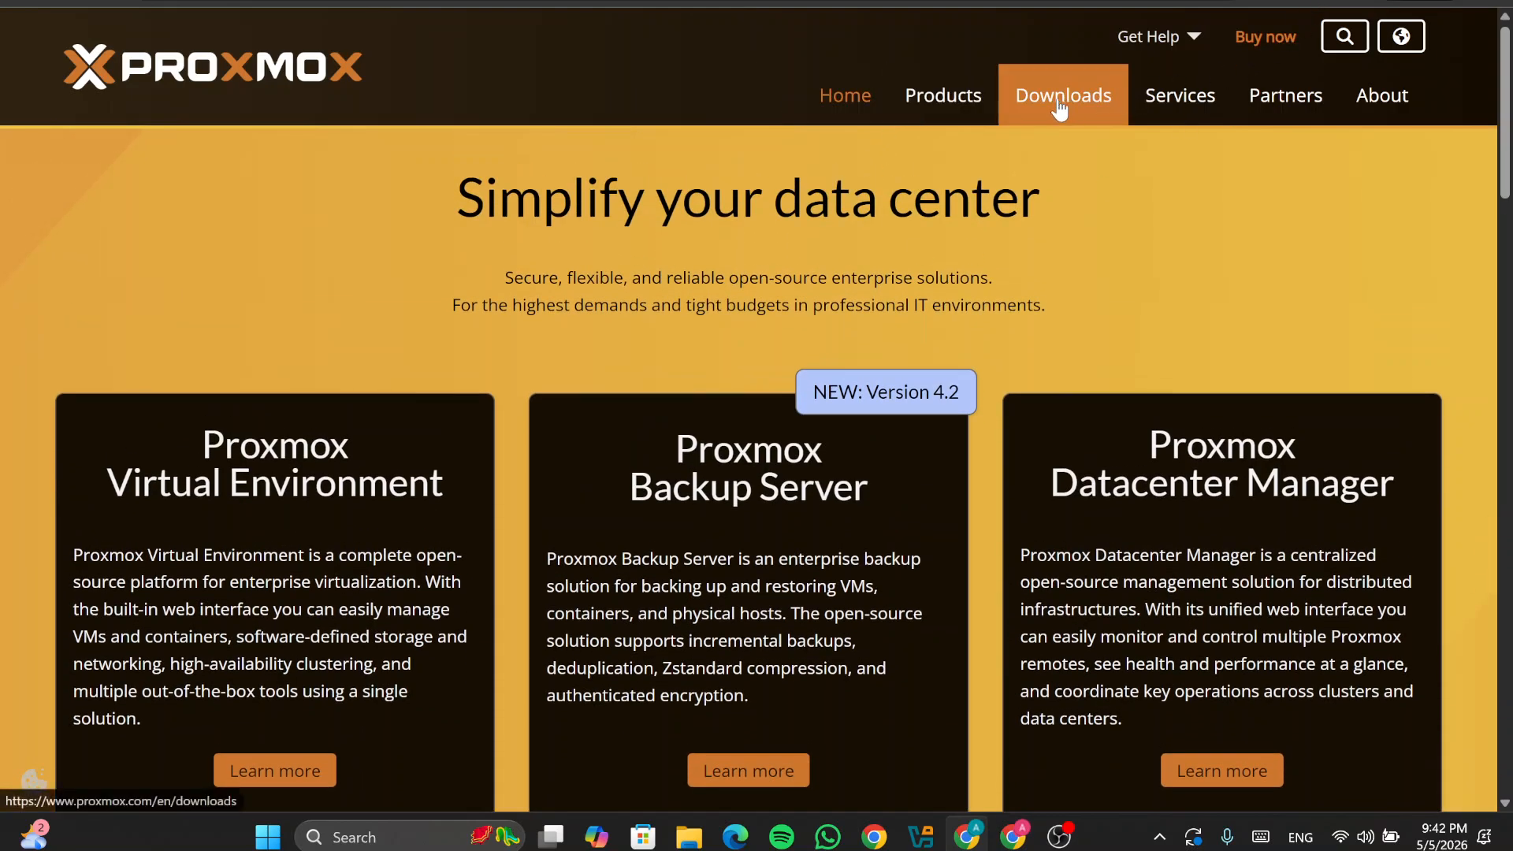
click(1064, 95)
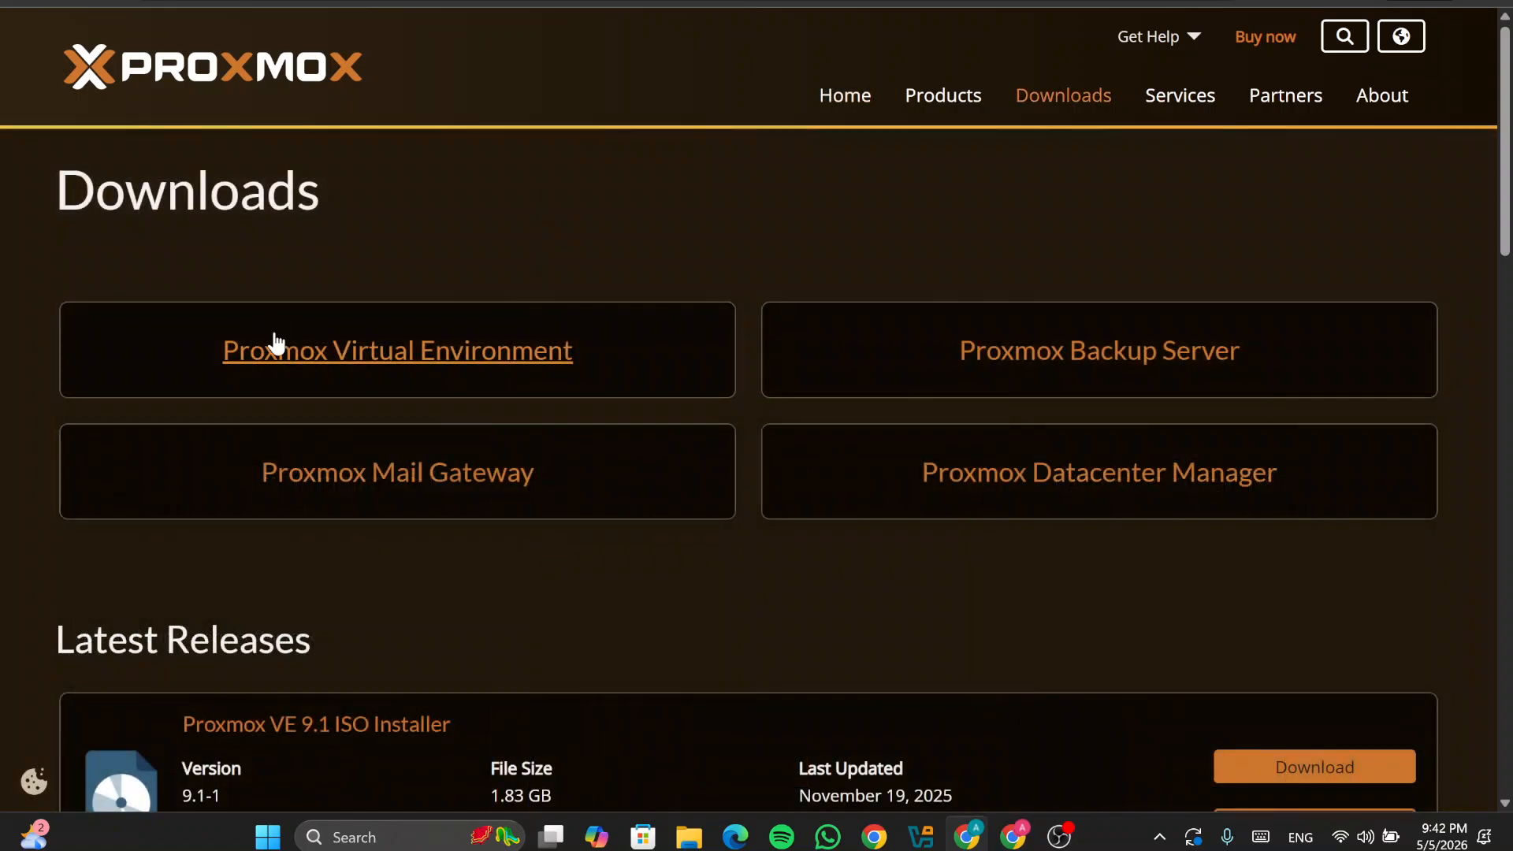
scroll(266, 367, down, 2)
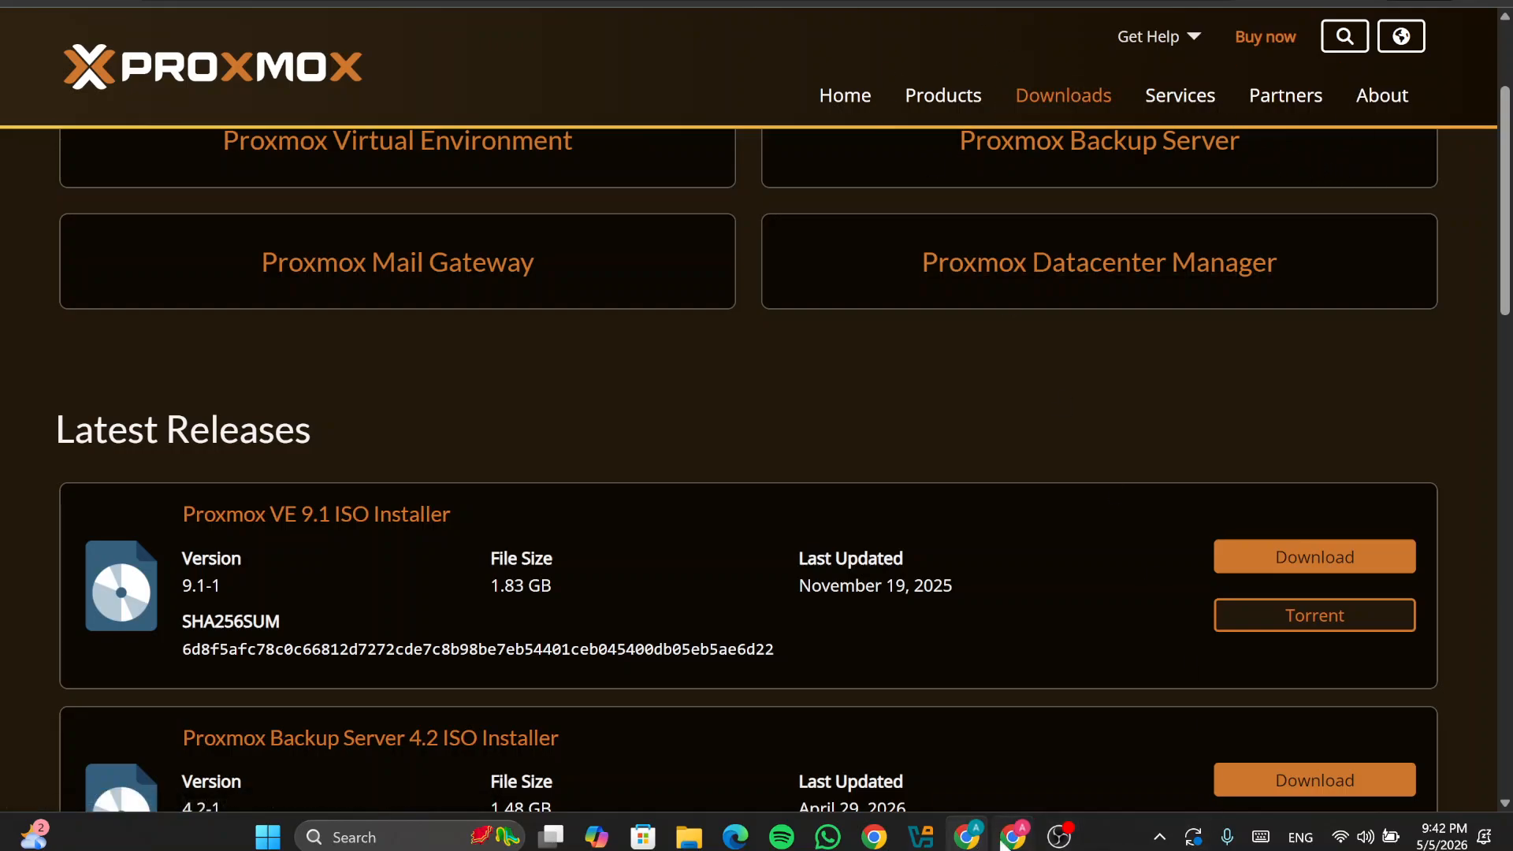
click(923, 835)
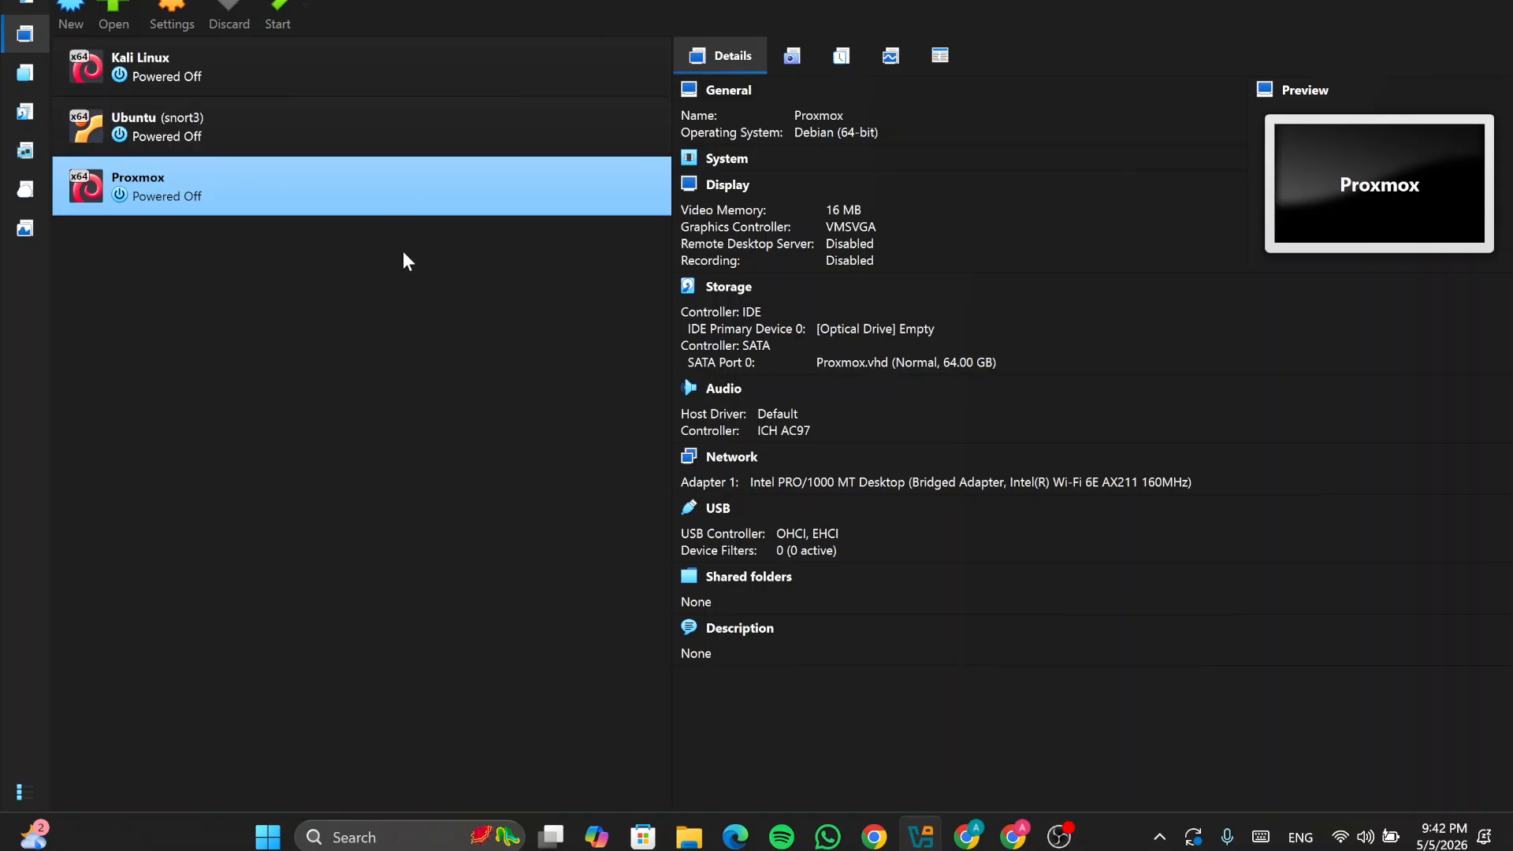
Step: Locate the Ubuntu 26.04 live server and 24.04.3 desktop ISOs on drive D (New Volume)
click(689, 837)
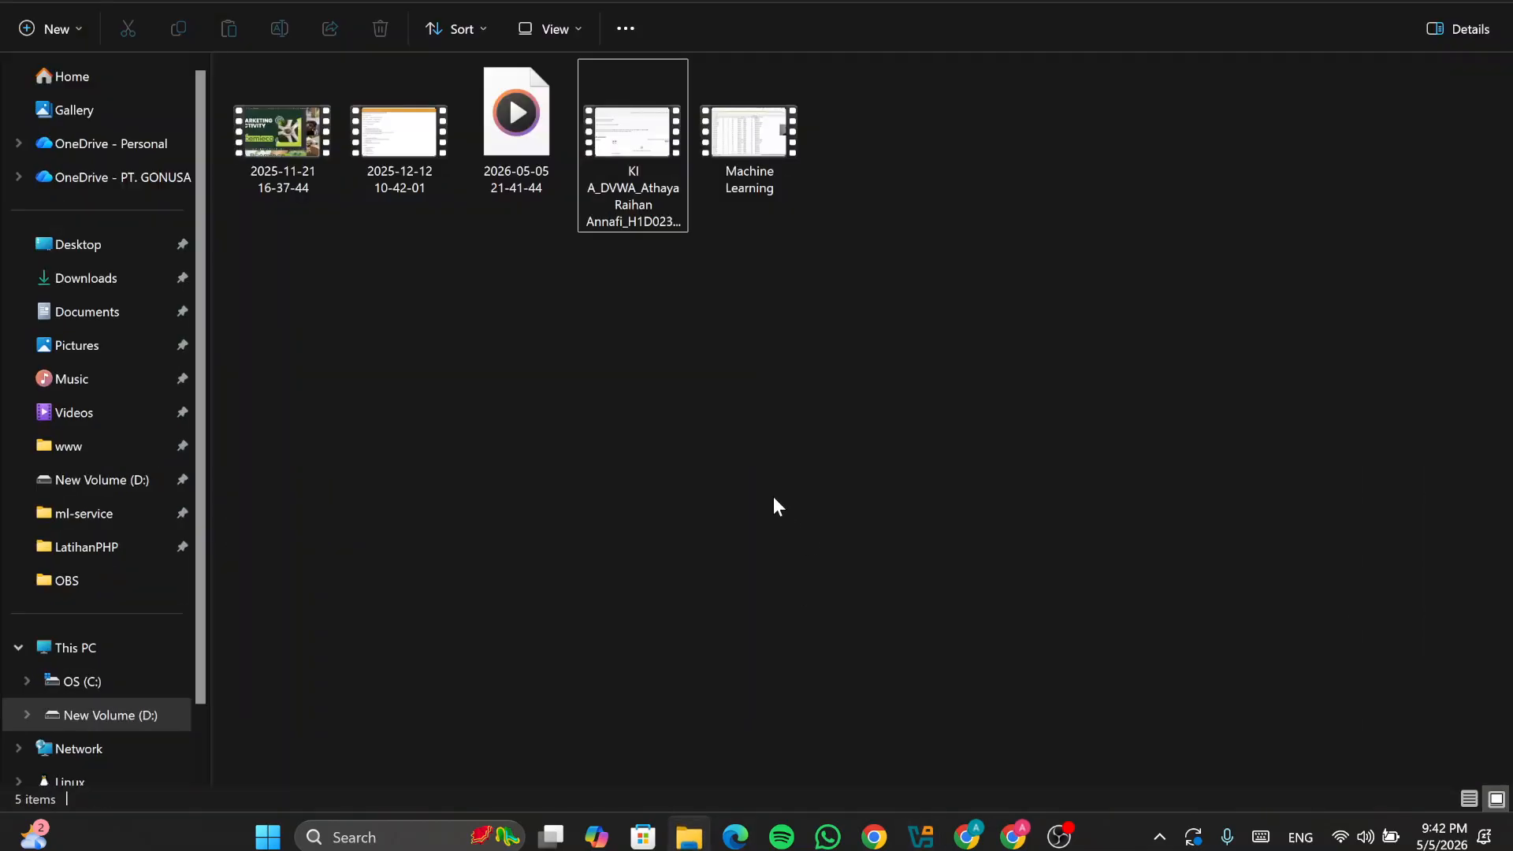
click(104, 714)
scroll(1123, 460, down, 15)
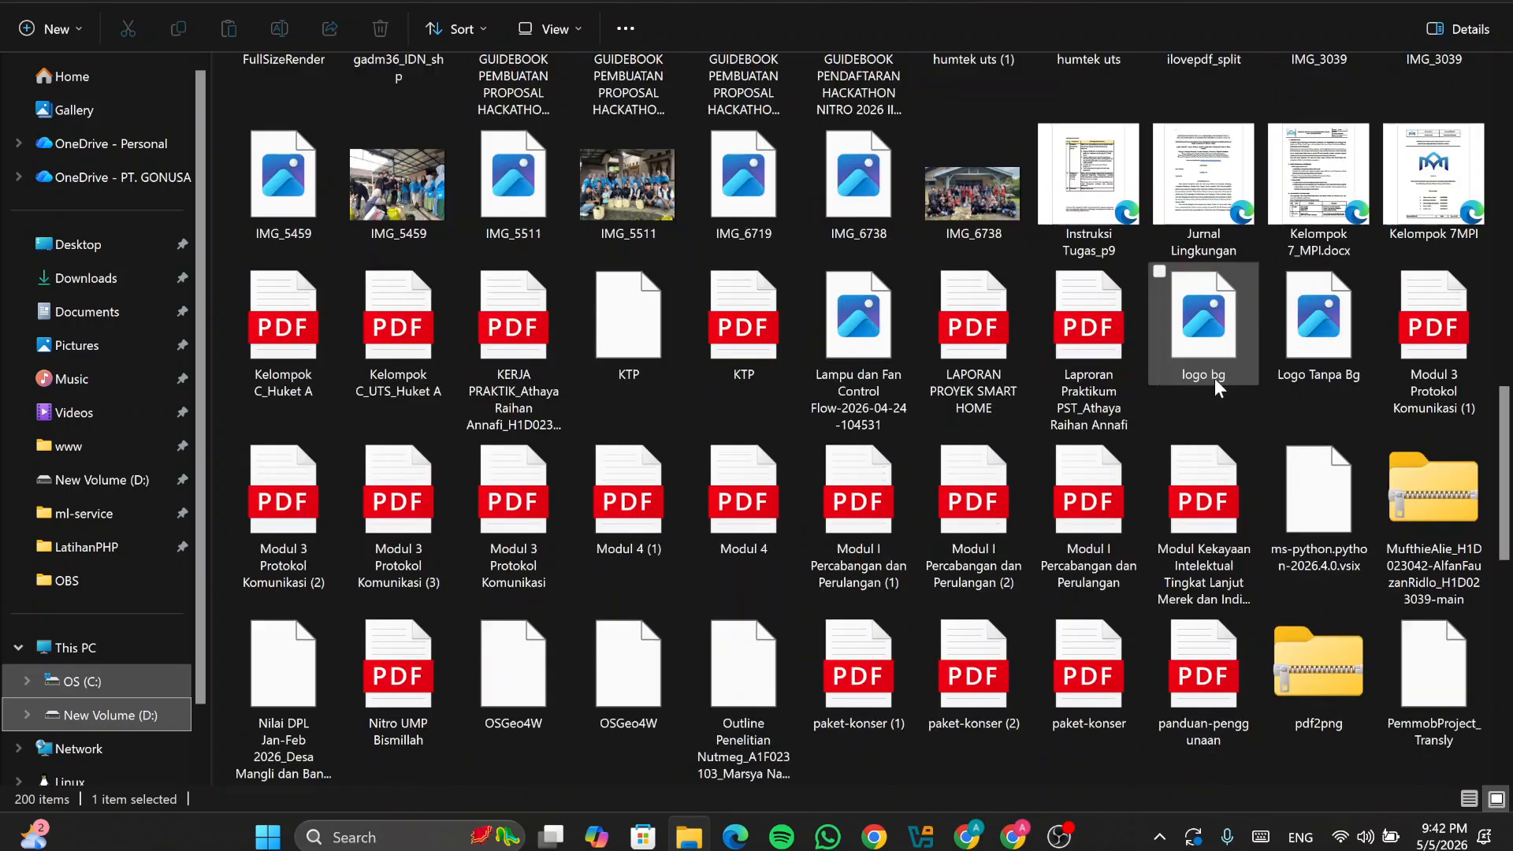
click(705, 609)
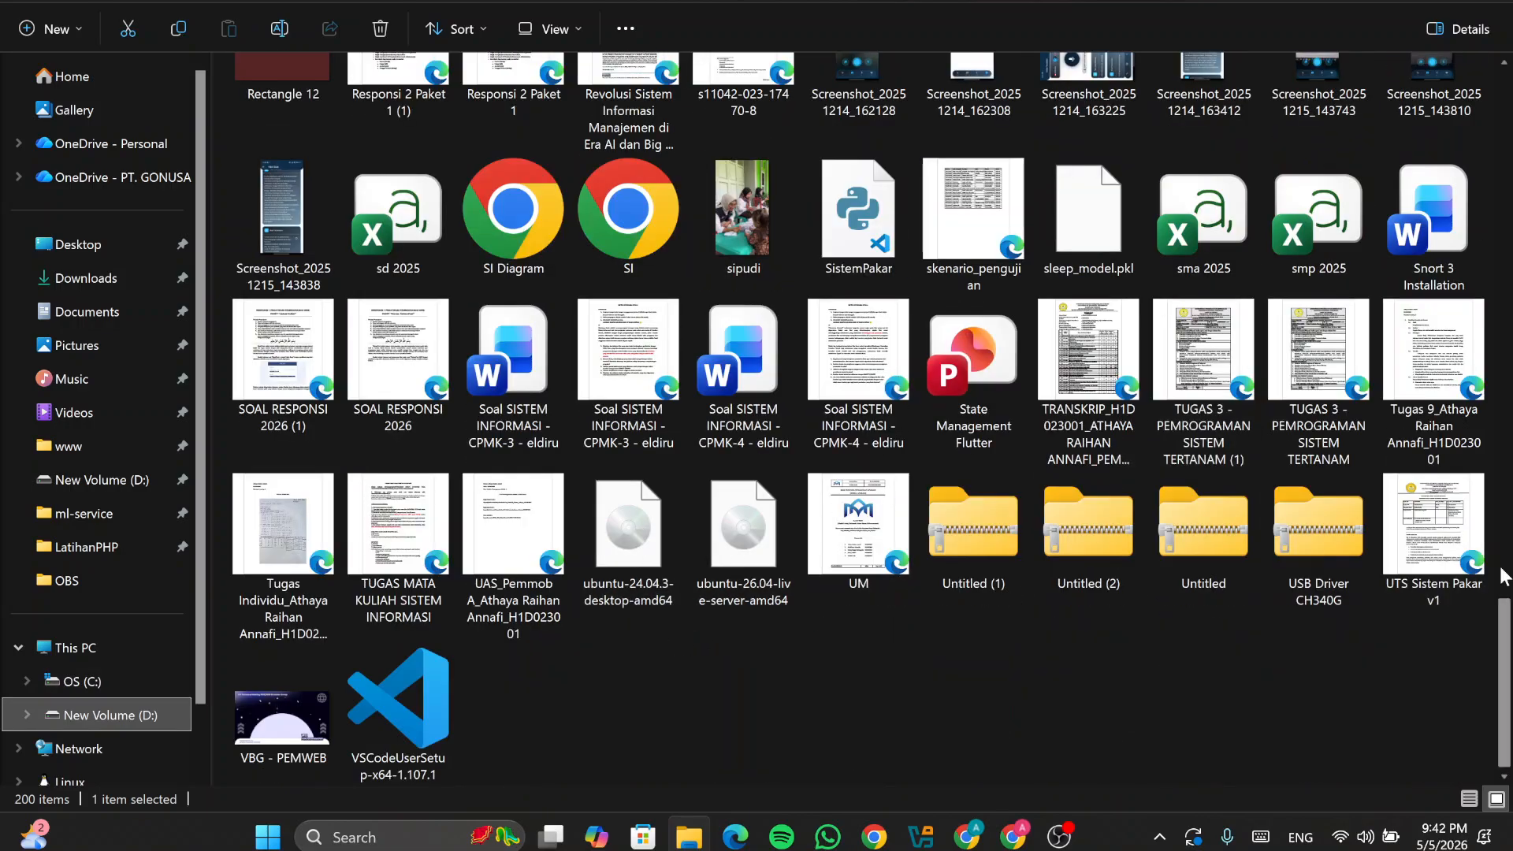
click(624, 596)
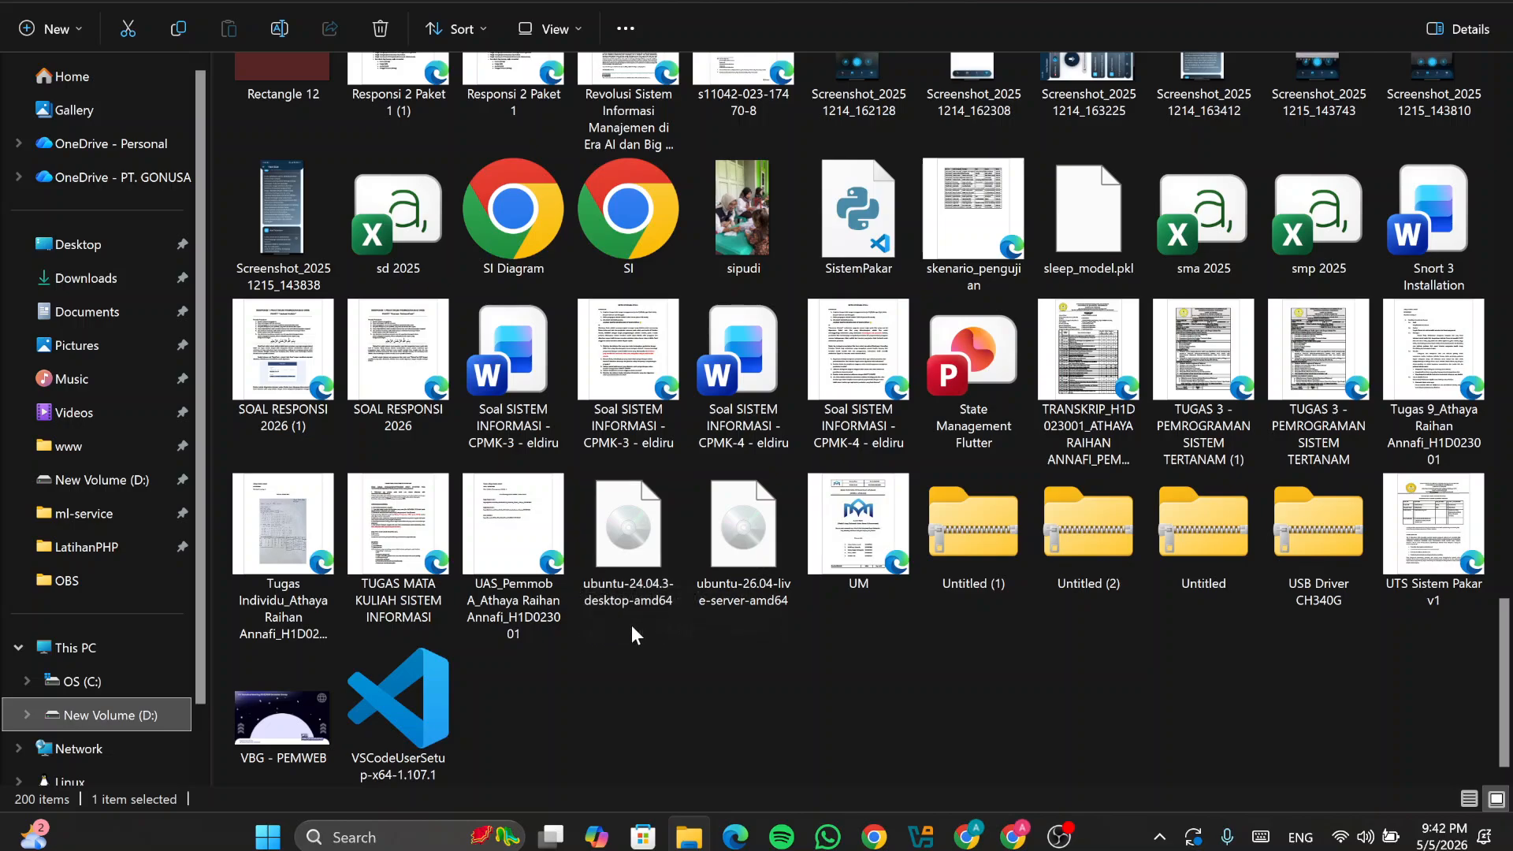
scroll(449, 621, up, 5)
scroll(449, 622, up, 10)
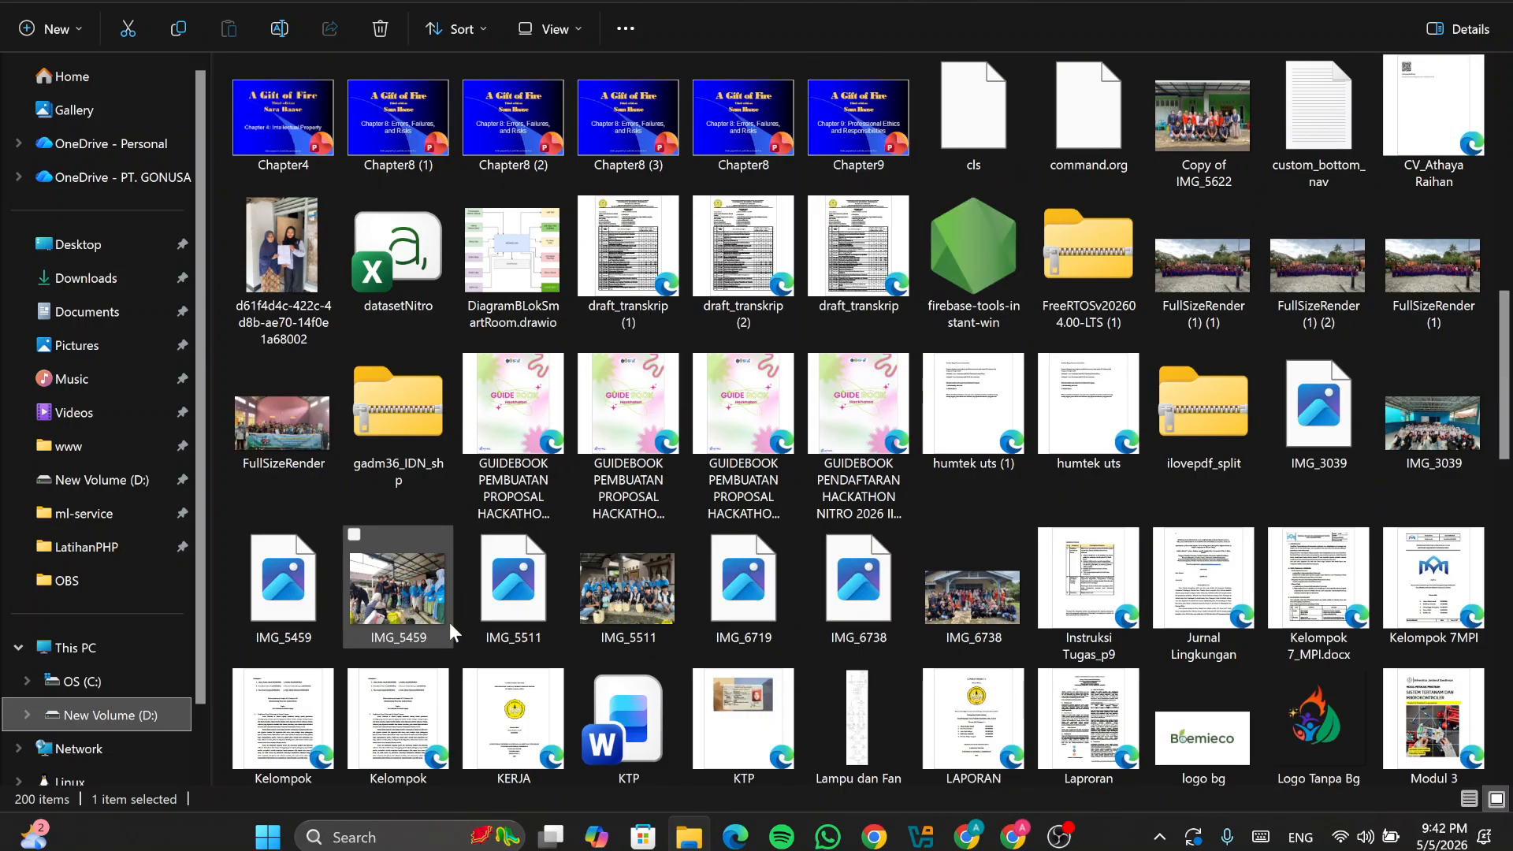
scroll(1076, 765, up, 5)
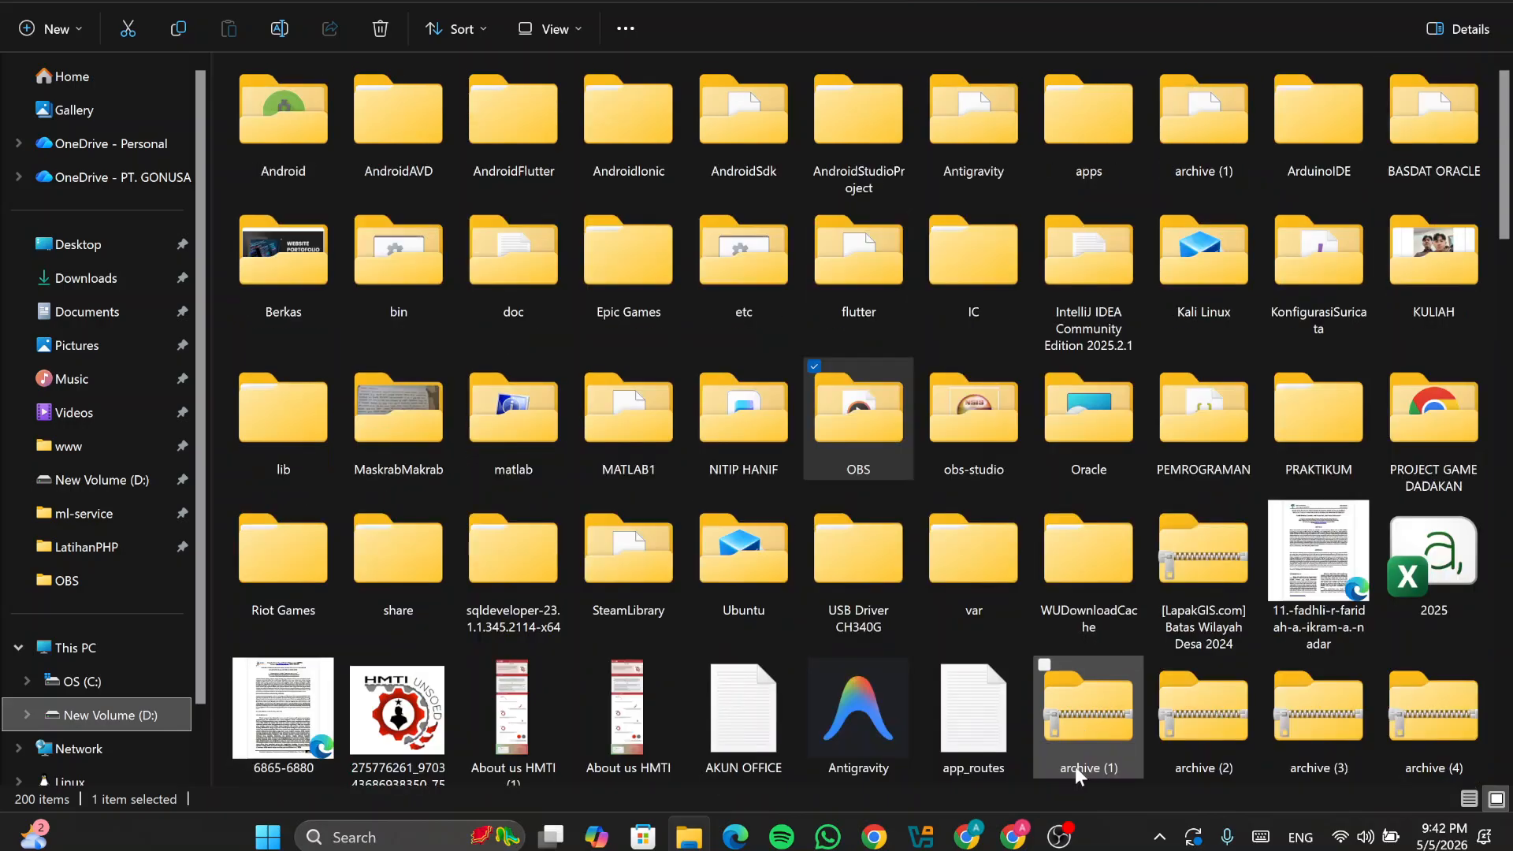
scroll(985, 721, down, 10)
scroll(948, 731, down, 15)
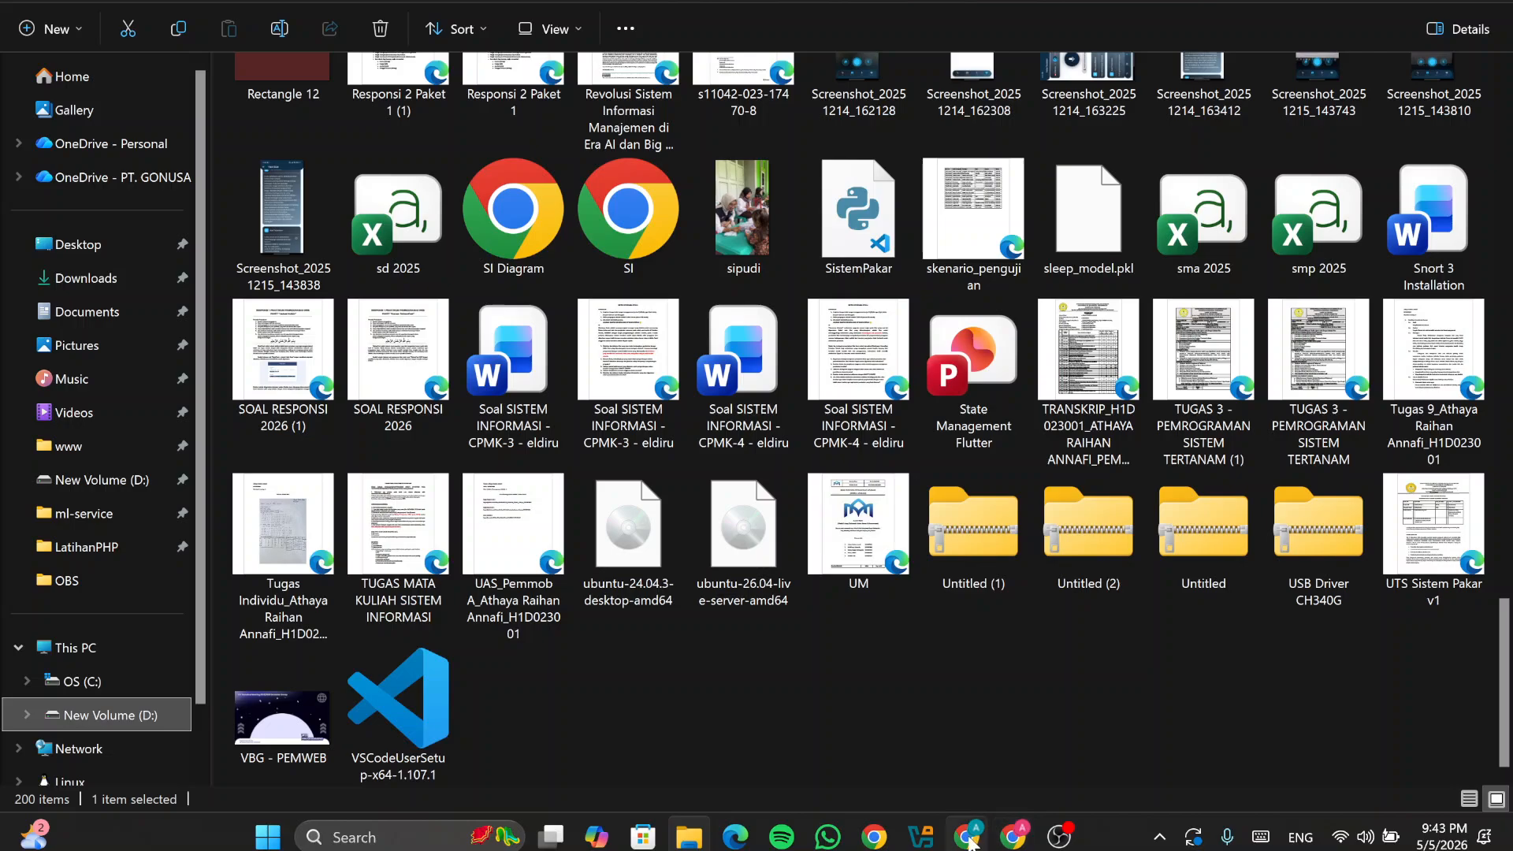
Step: Start a new VirtualBox virtual machine named proxmon
mouse_move(974, 842)
click(920, 837)
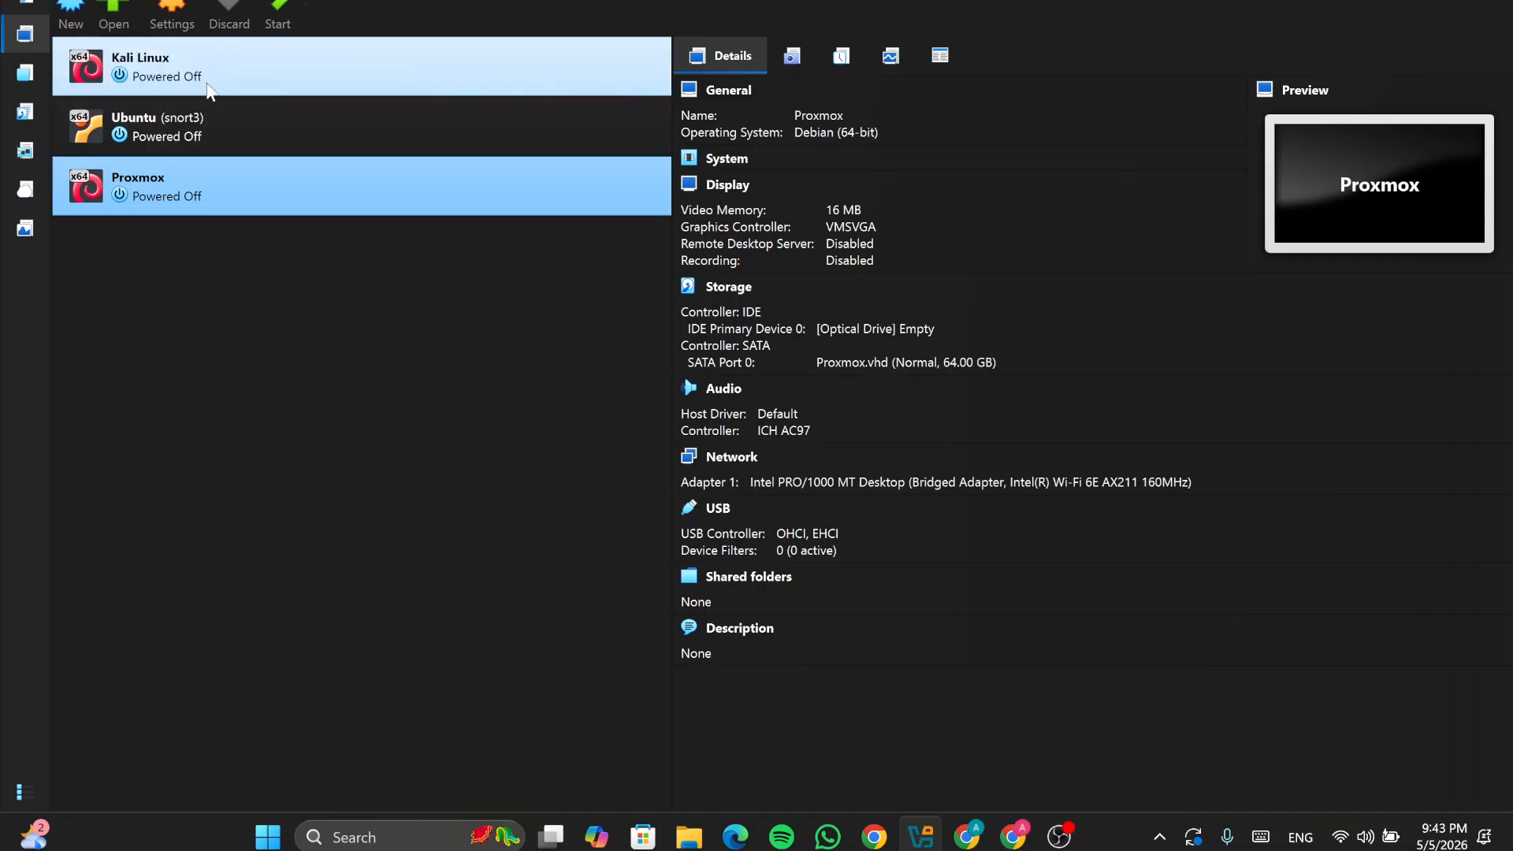
click(69, 16)
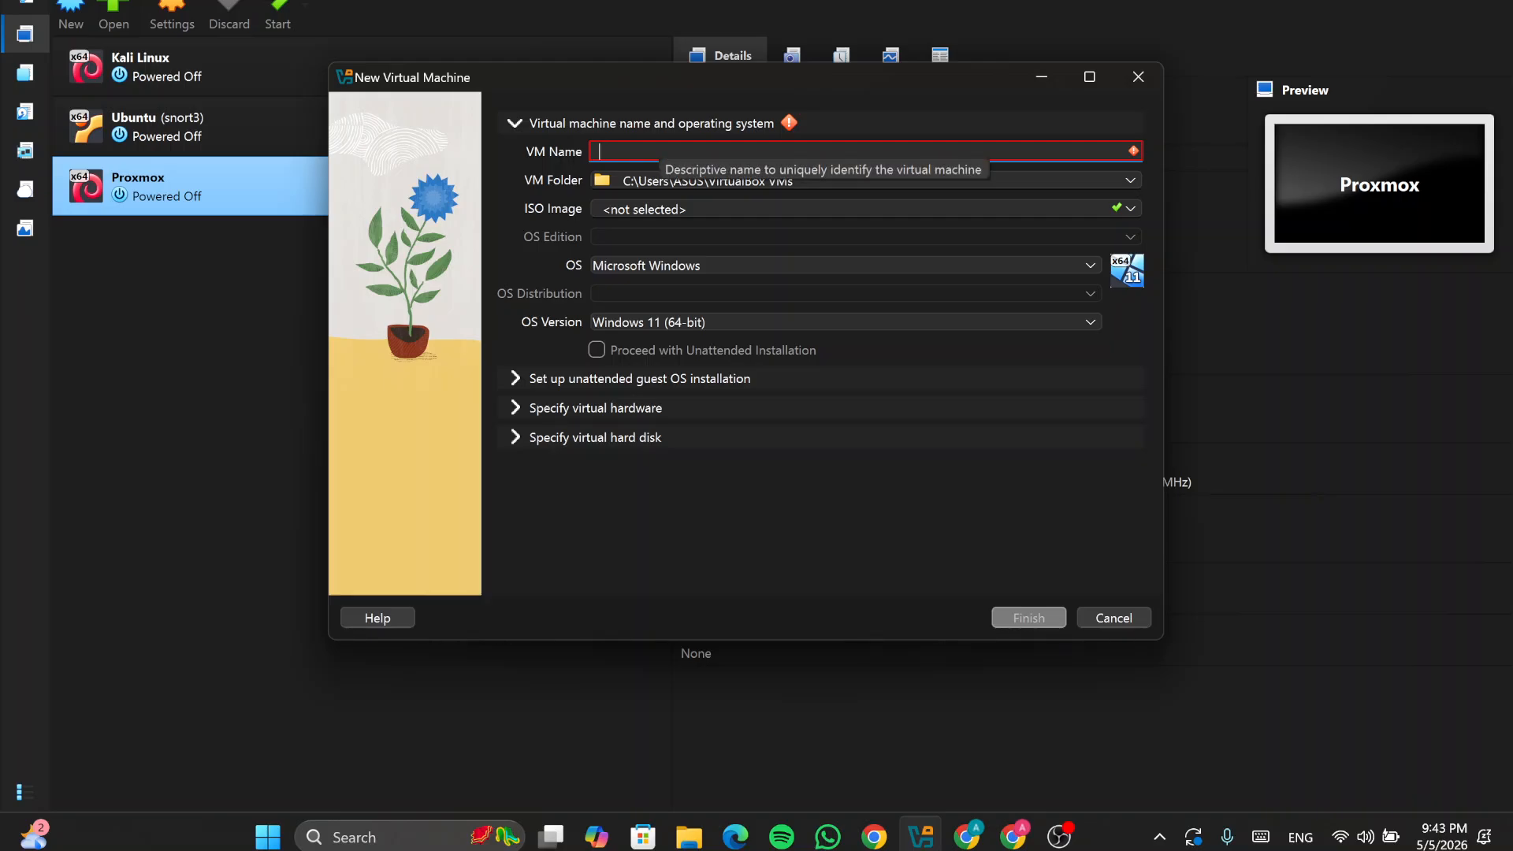
text(proxmon)
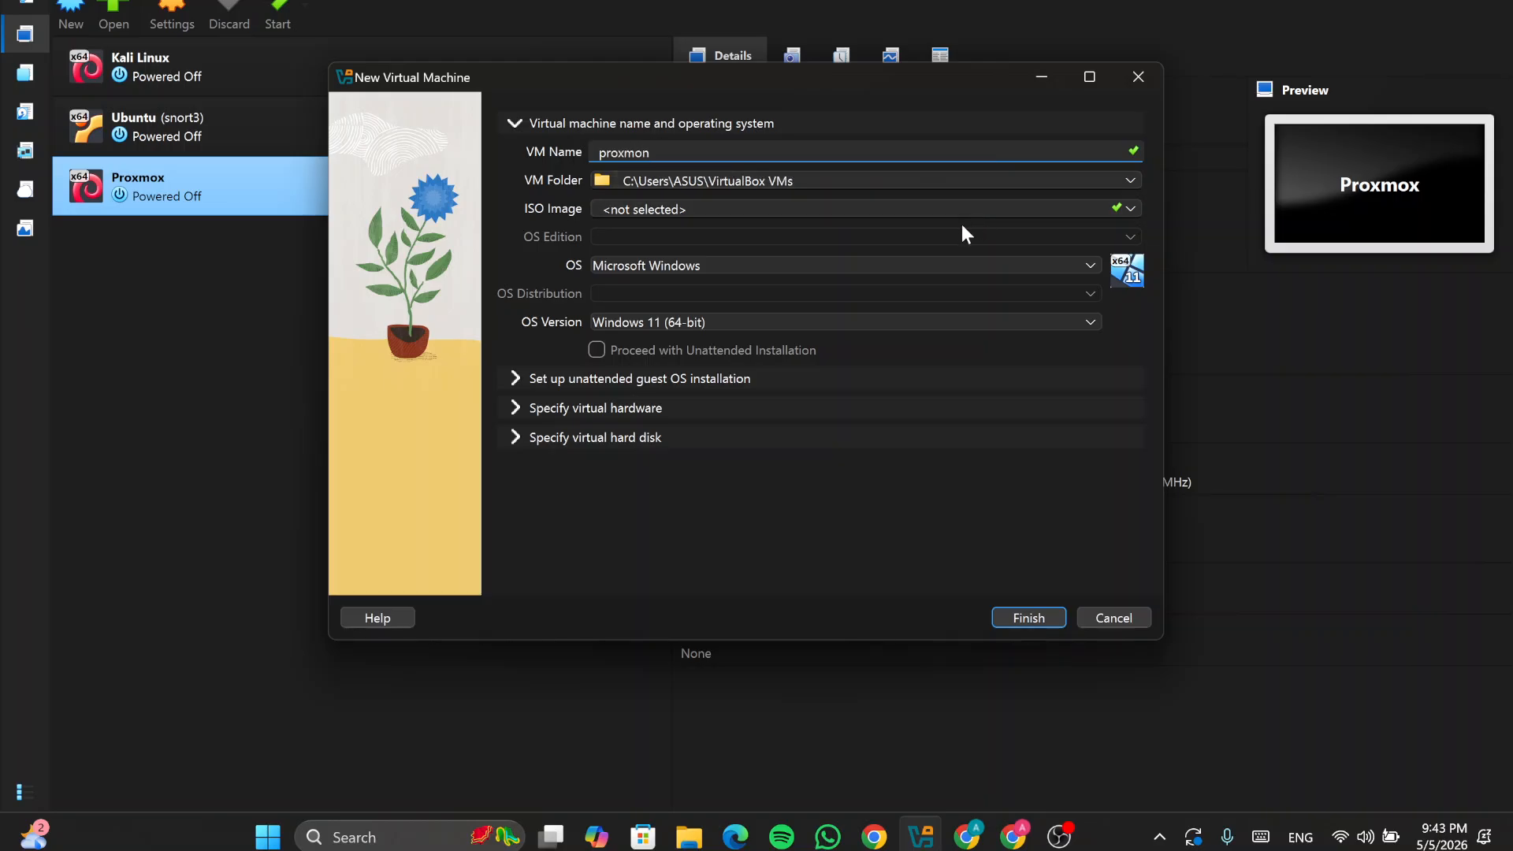
Step: Attach D:\proxmox-ve_9.1-1.iso as the machine's installer image
click(1132, 208)
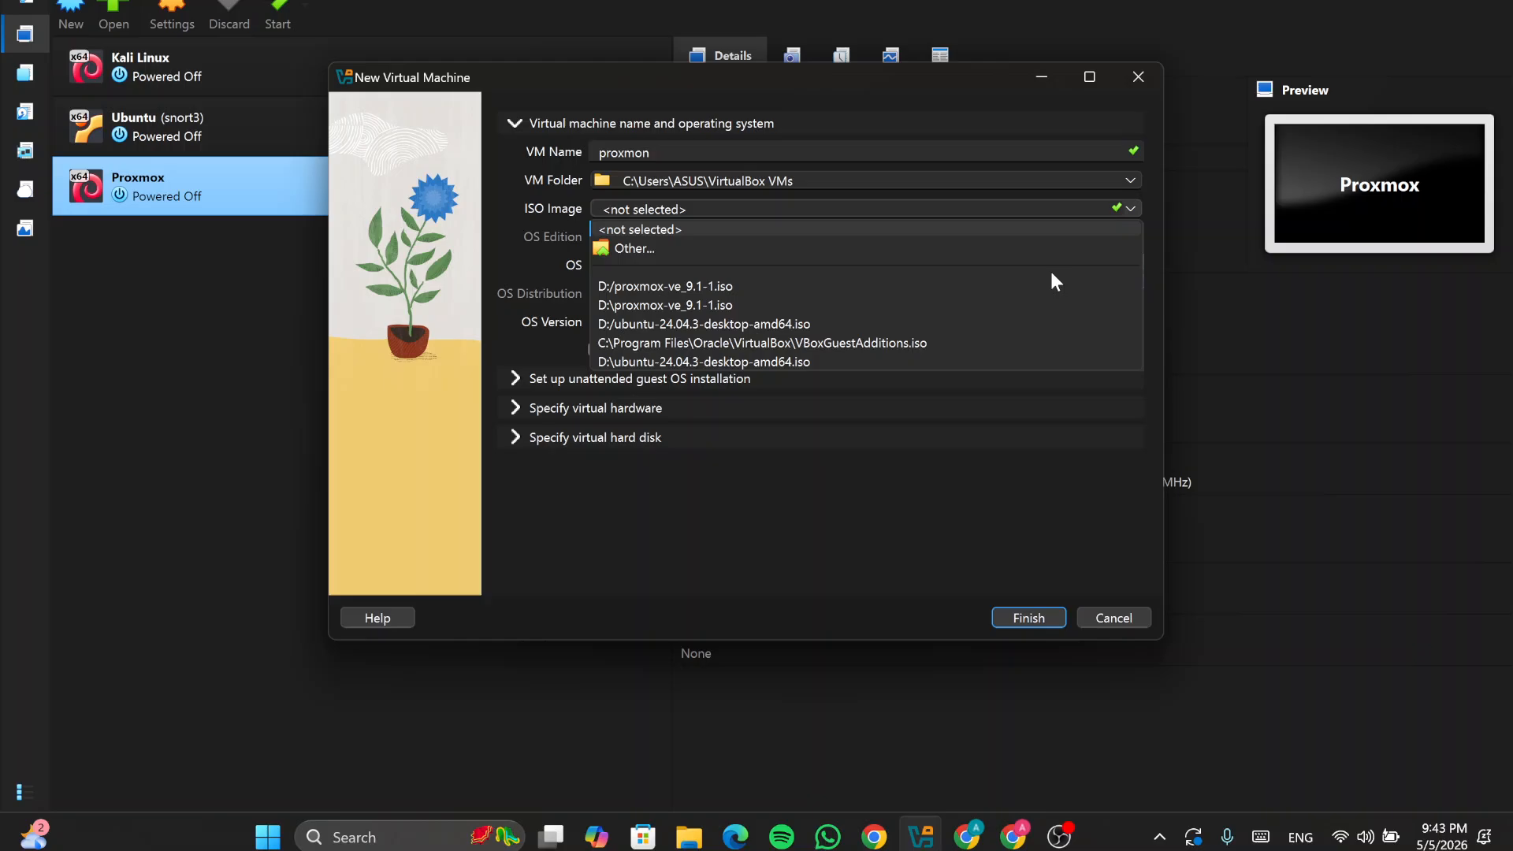
click(650, 246)
scroll(641, 323, down, 3)
scroll(645, 323, down, 5)
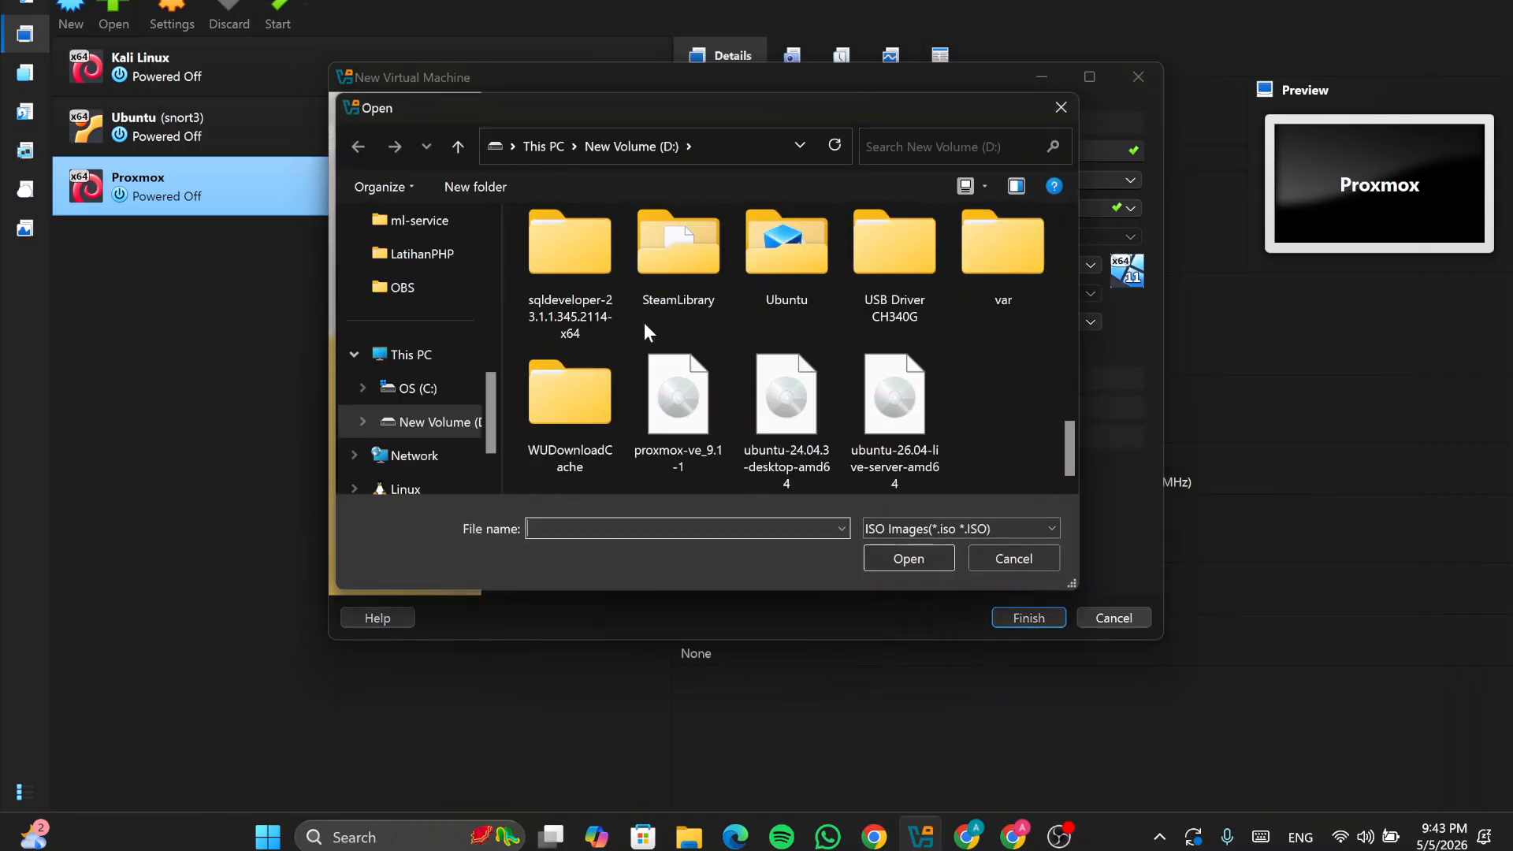
click(666, 402)
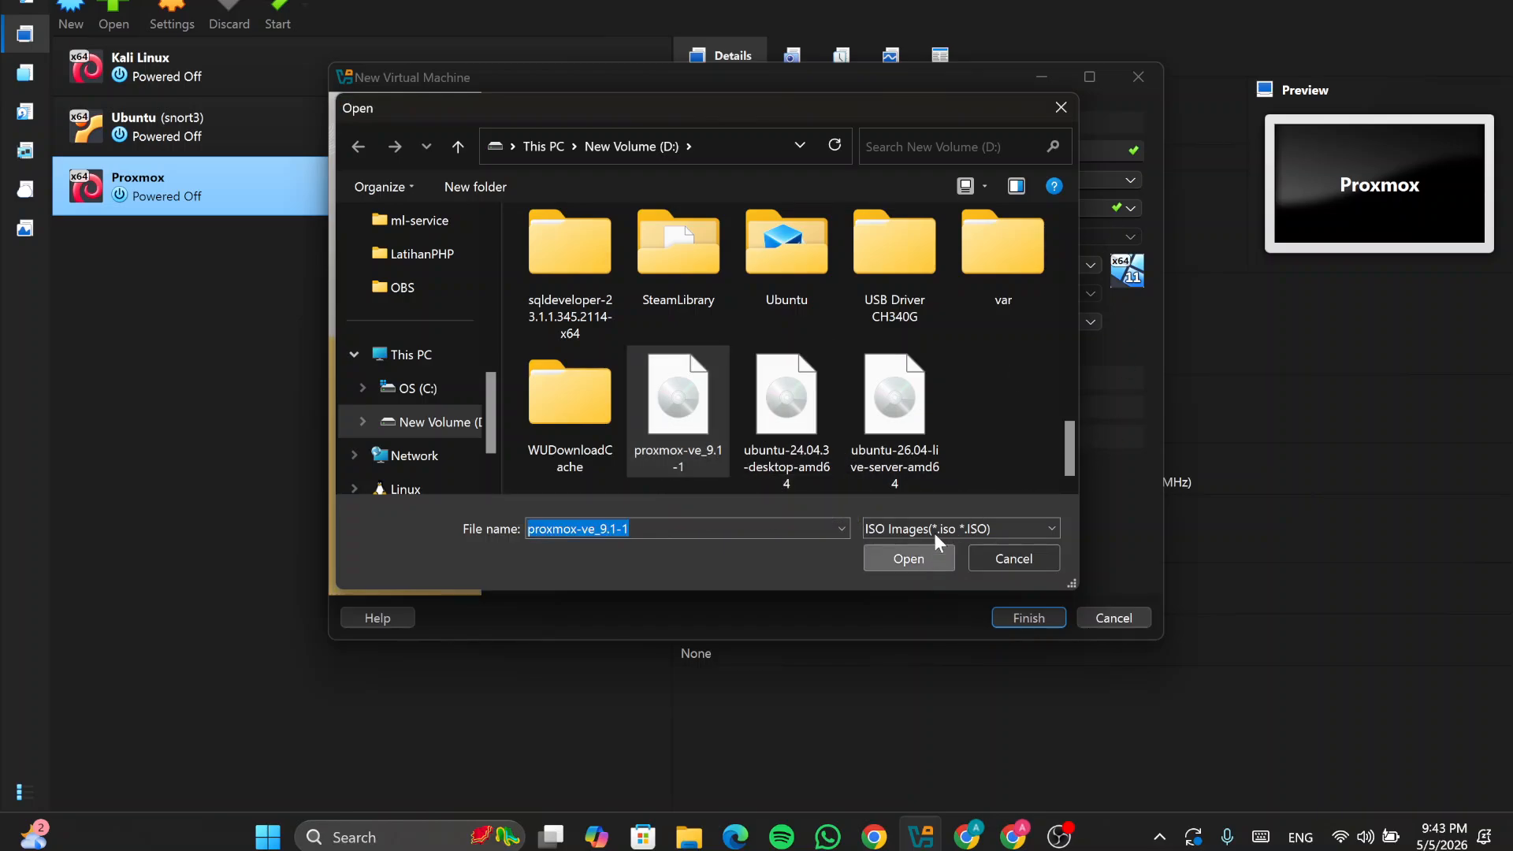
click(918, 557)
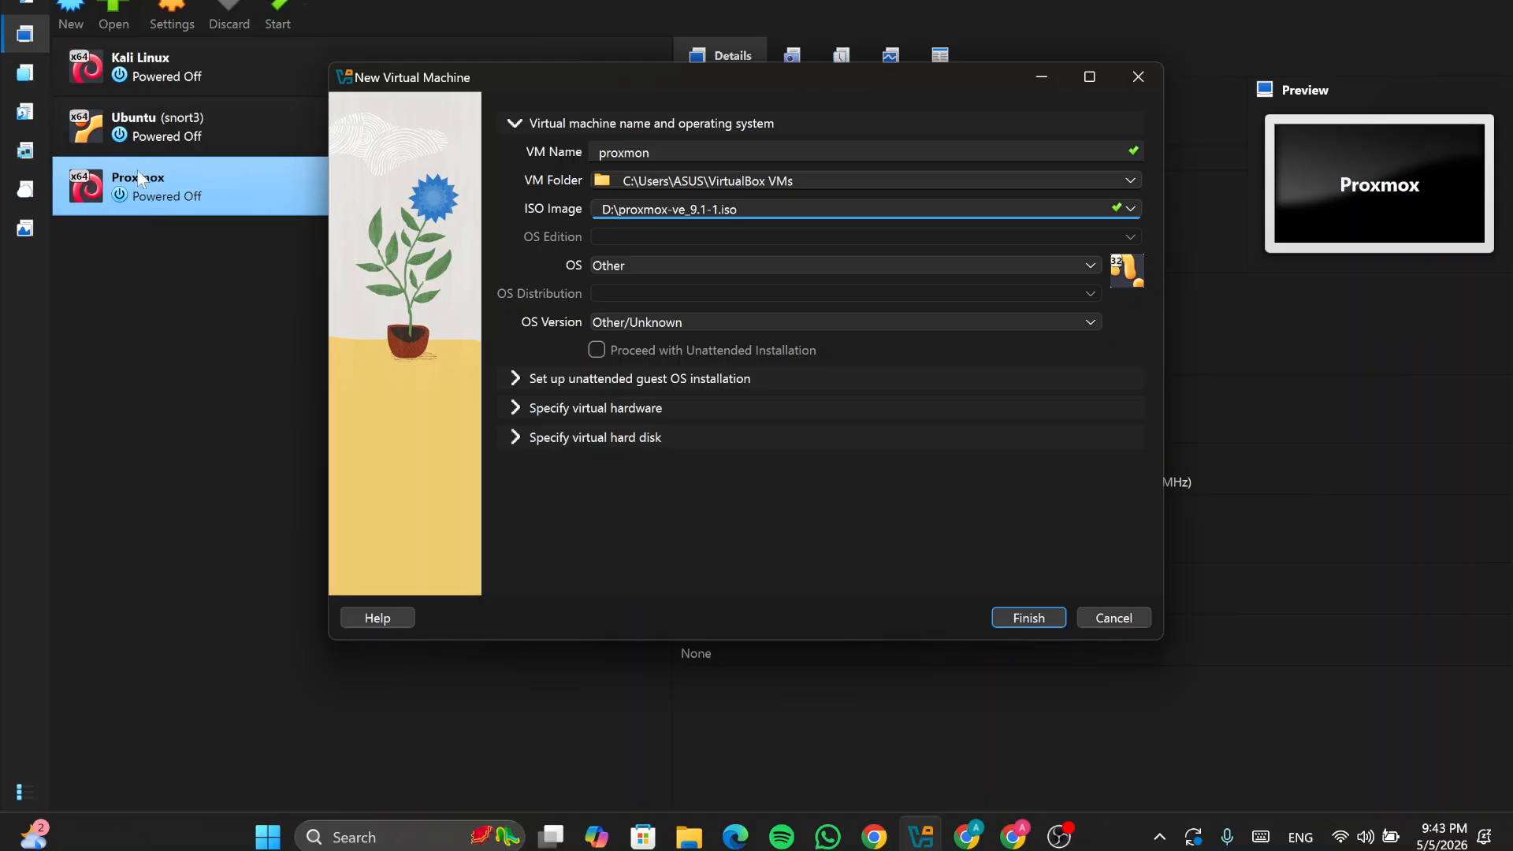
Step: Give the new machine 9400 MB base memory and 2 CPUs
click(515, 379)
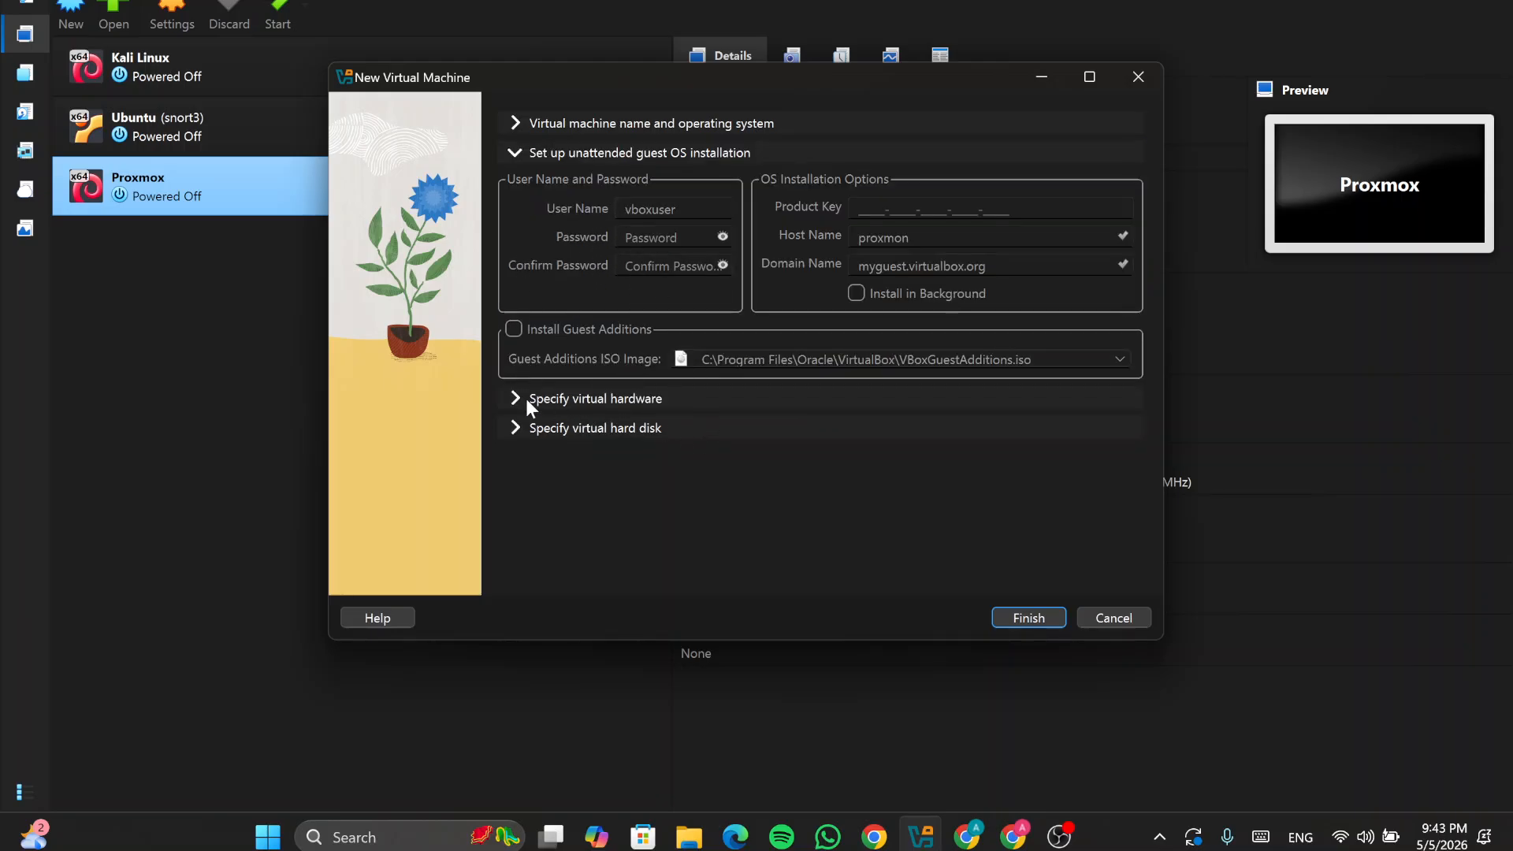
click(513, 396)
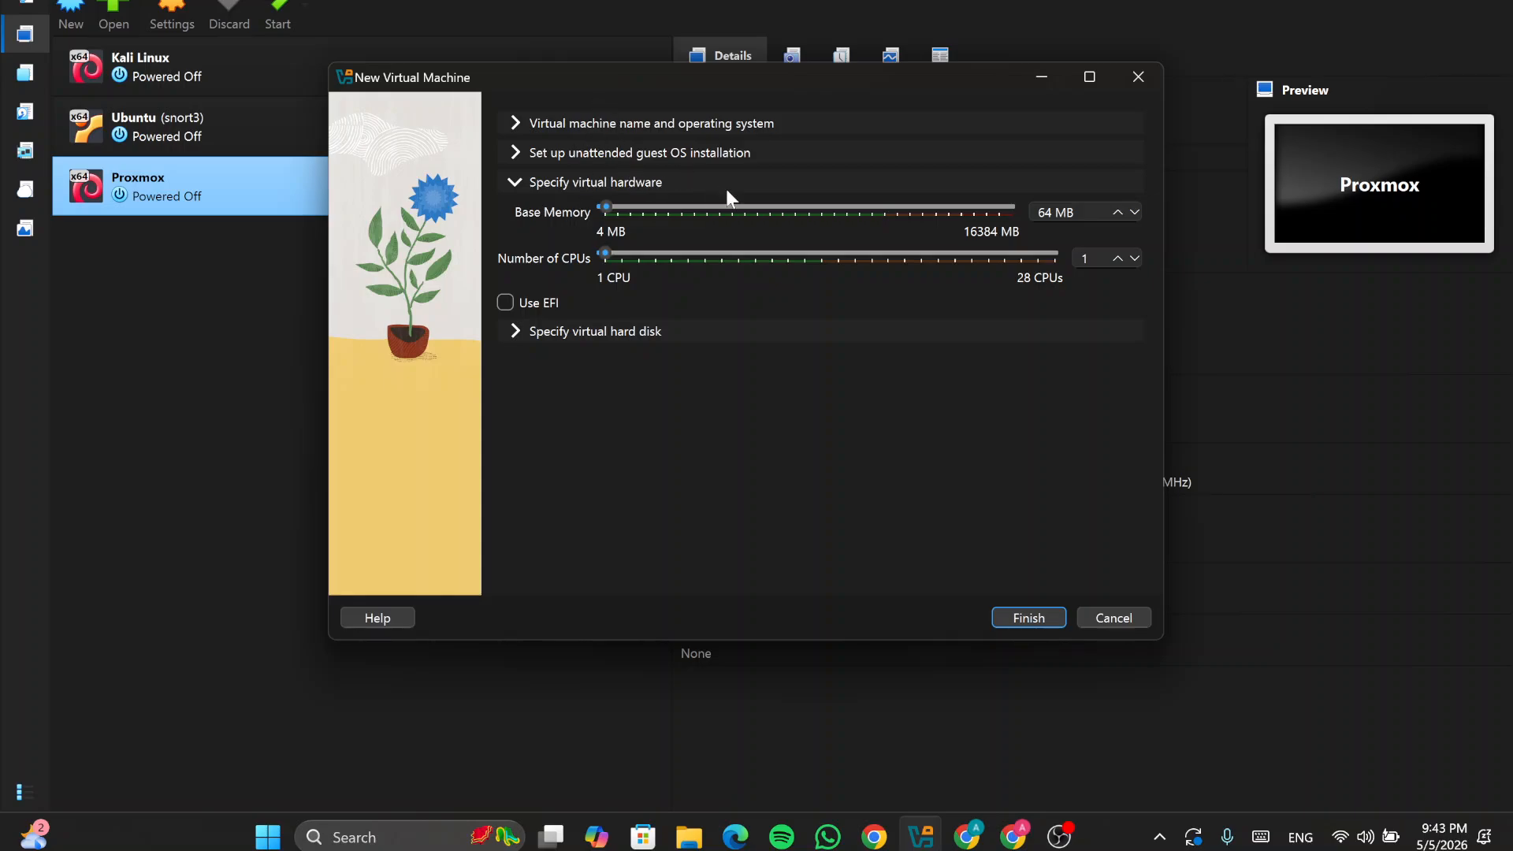
drag(611, 208, 810, 212)
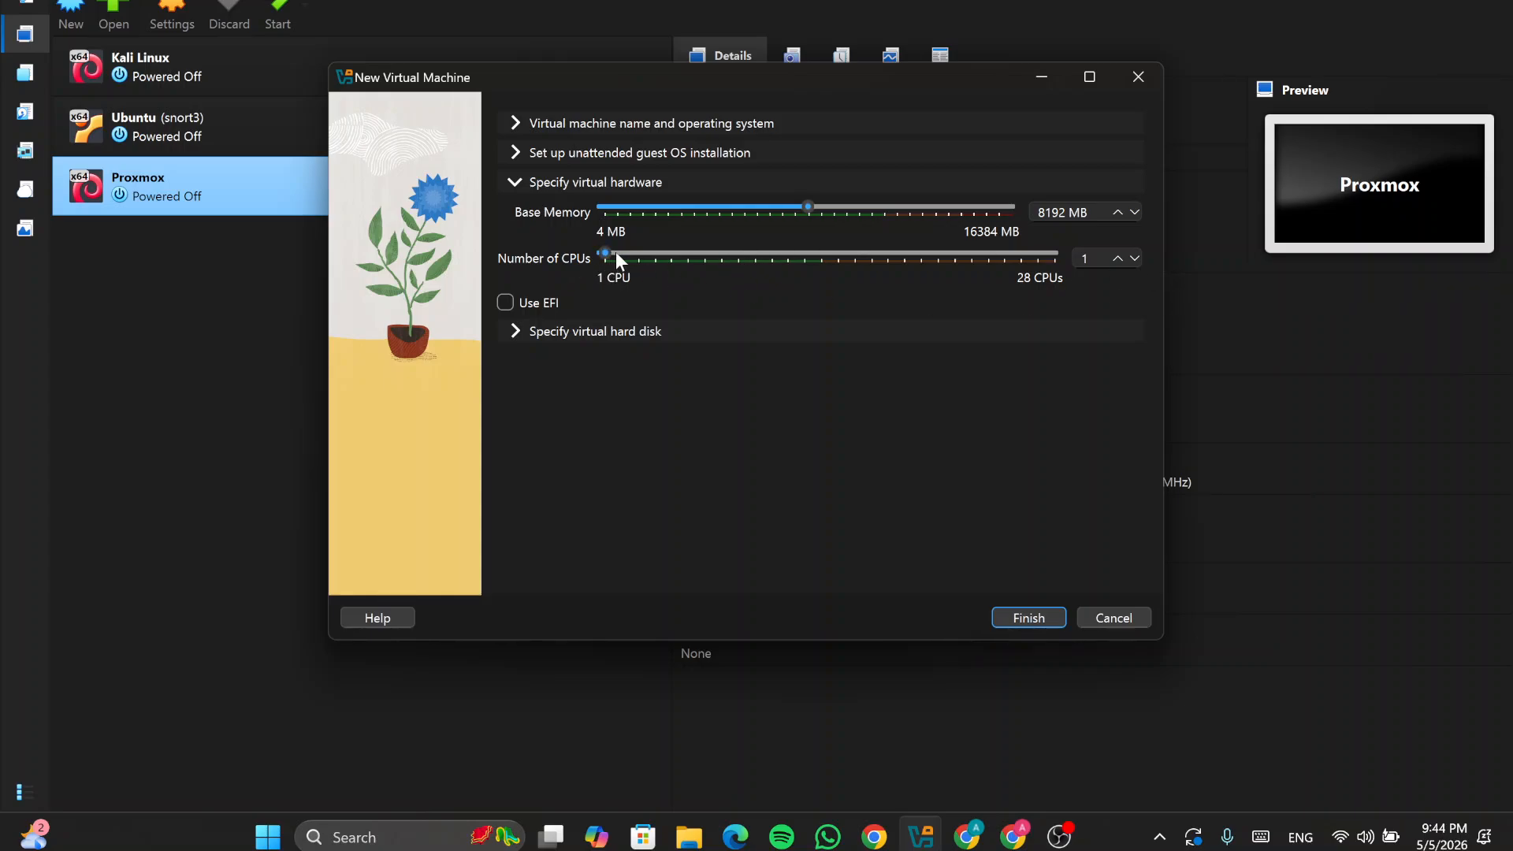
drag(617, 254, 625, 254)
Step: Enlarge the virtual disk, choose VHD format, then close the wizard without creating it
click(520, 333)
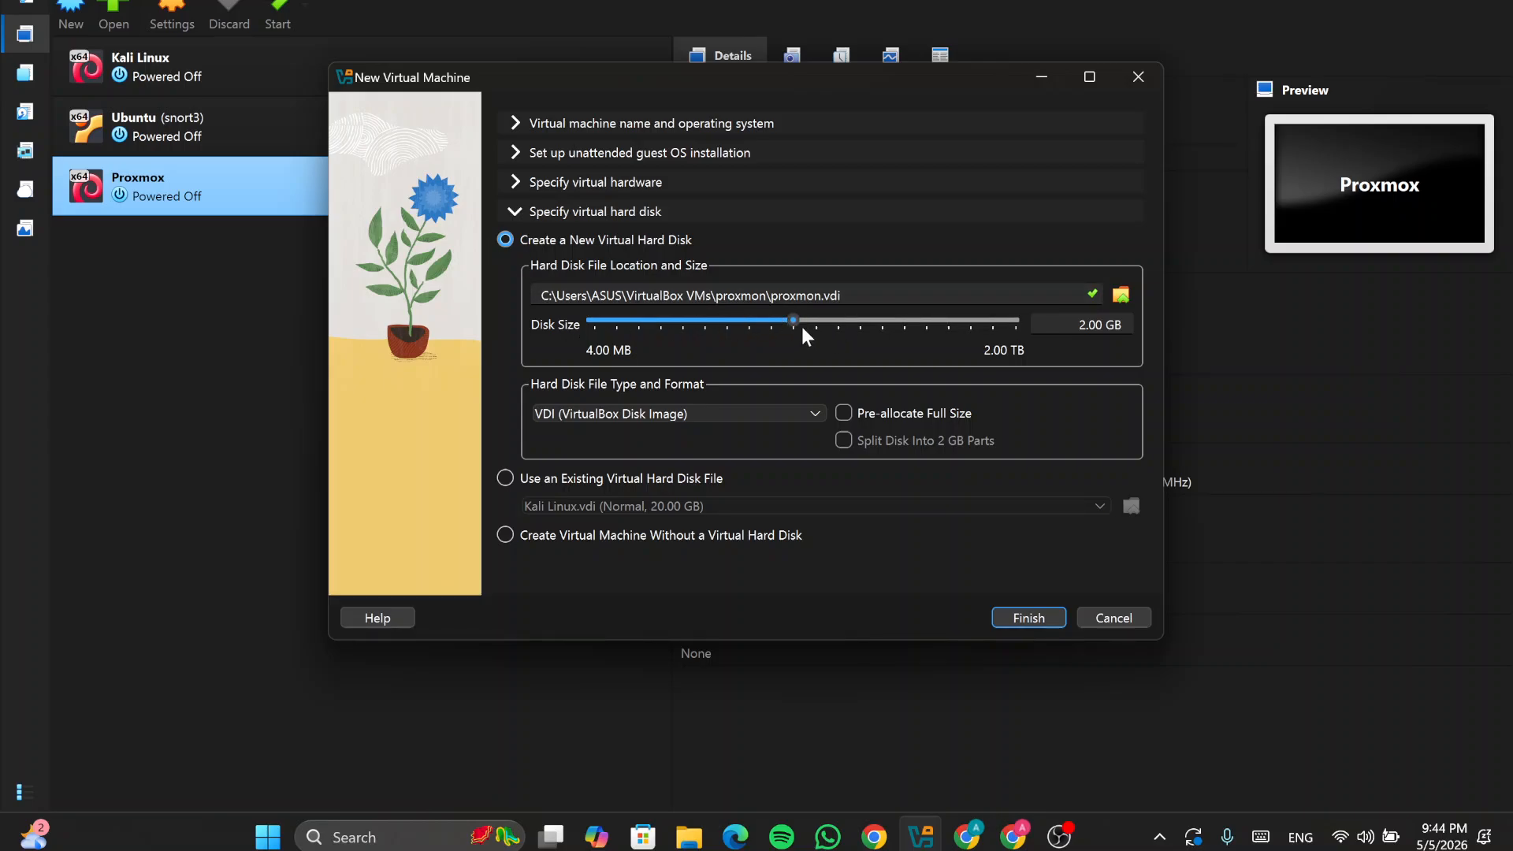
drag(794, 322, 906, 324)
click(628, 409)
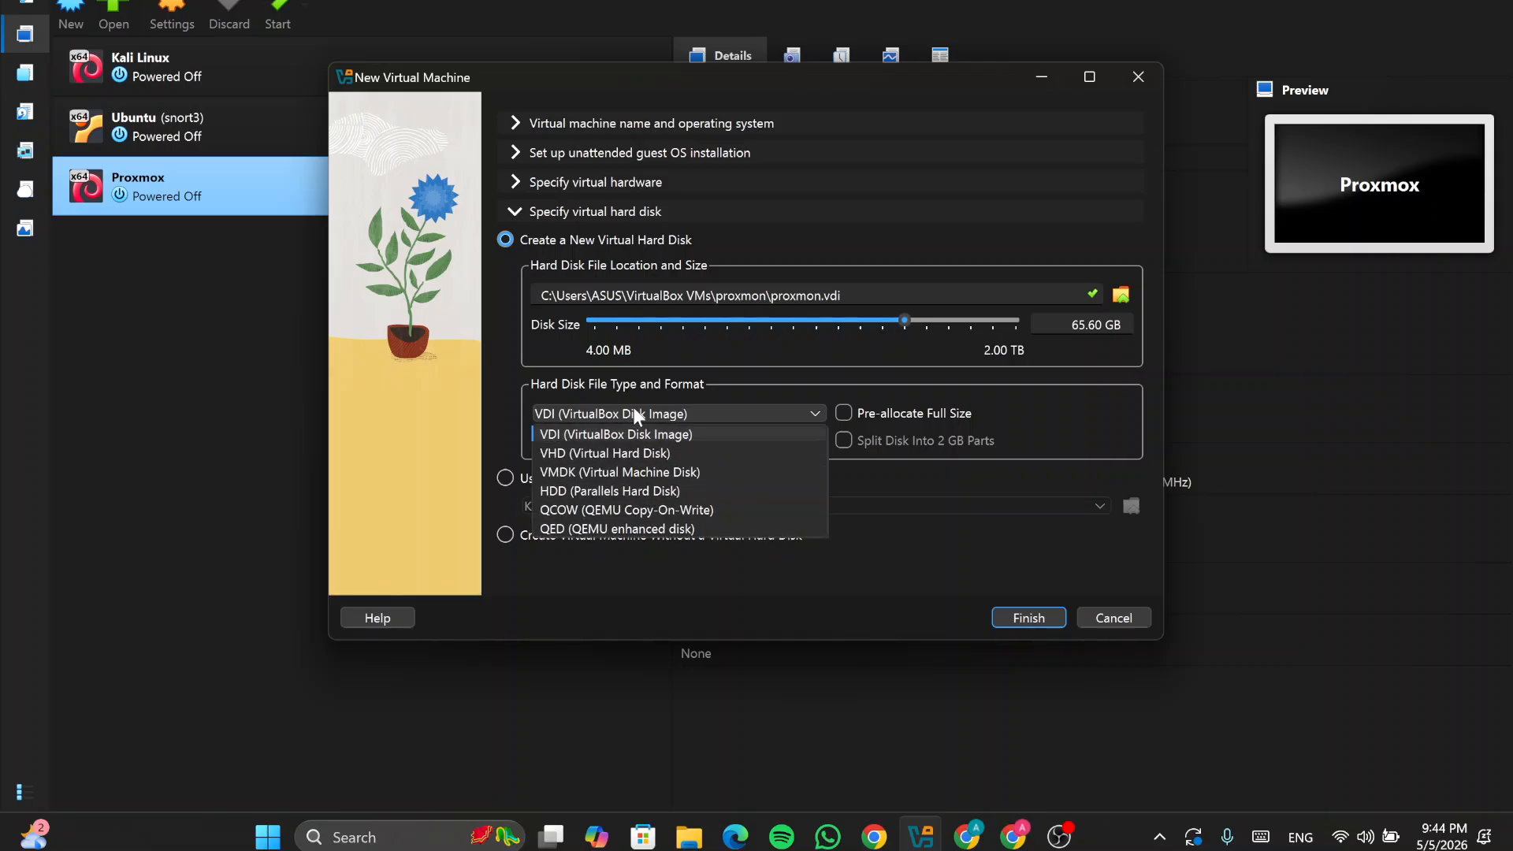
click(632, 454)
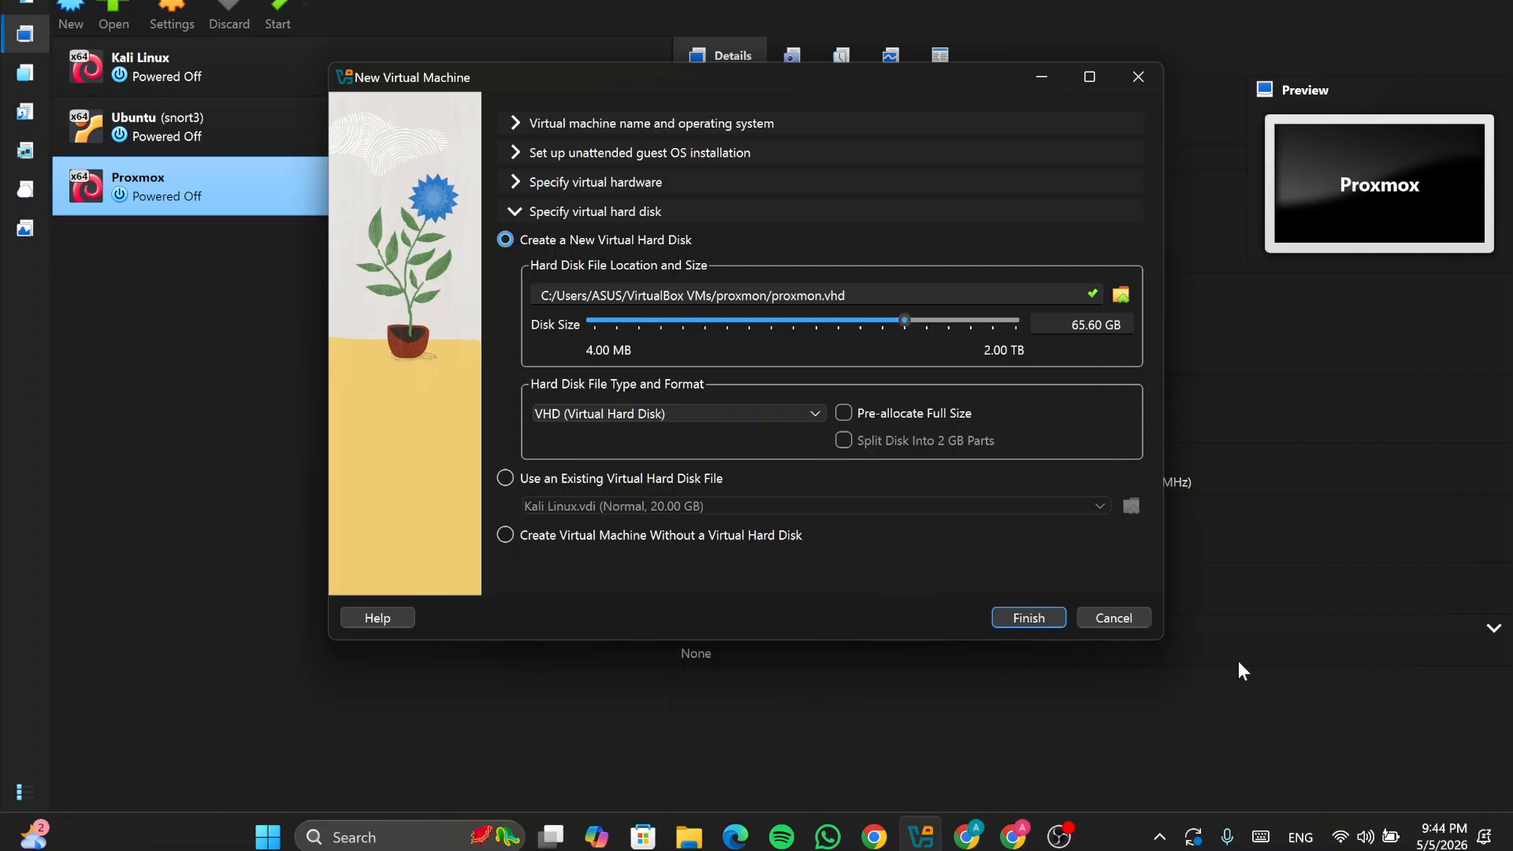
click(1111, 617)
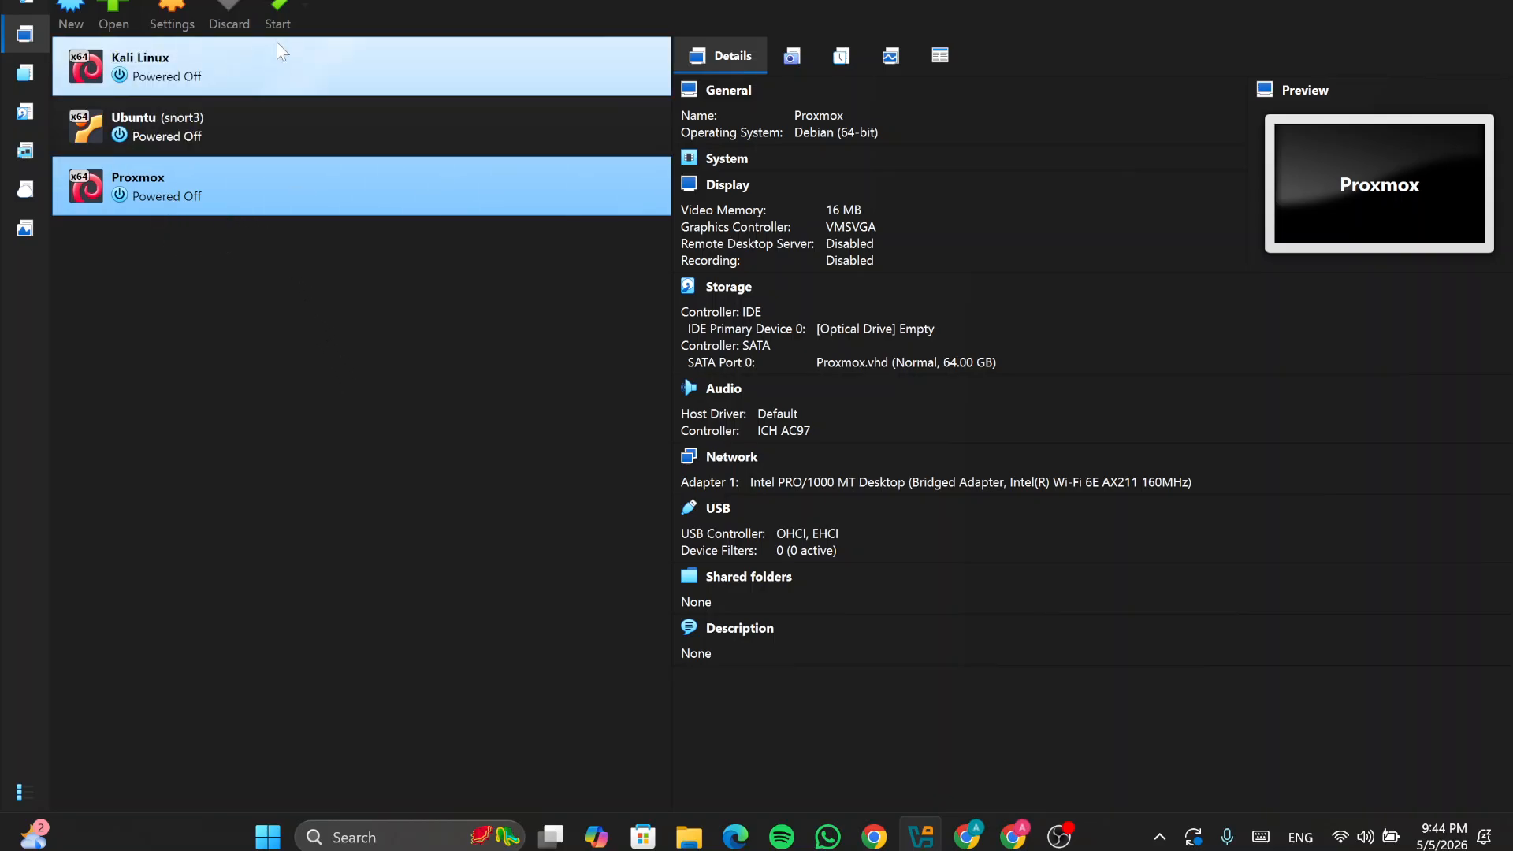
Step: Start the existing Proxmox VM and let it boot to the console login prompt
click(285, 16)
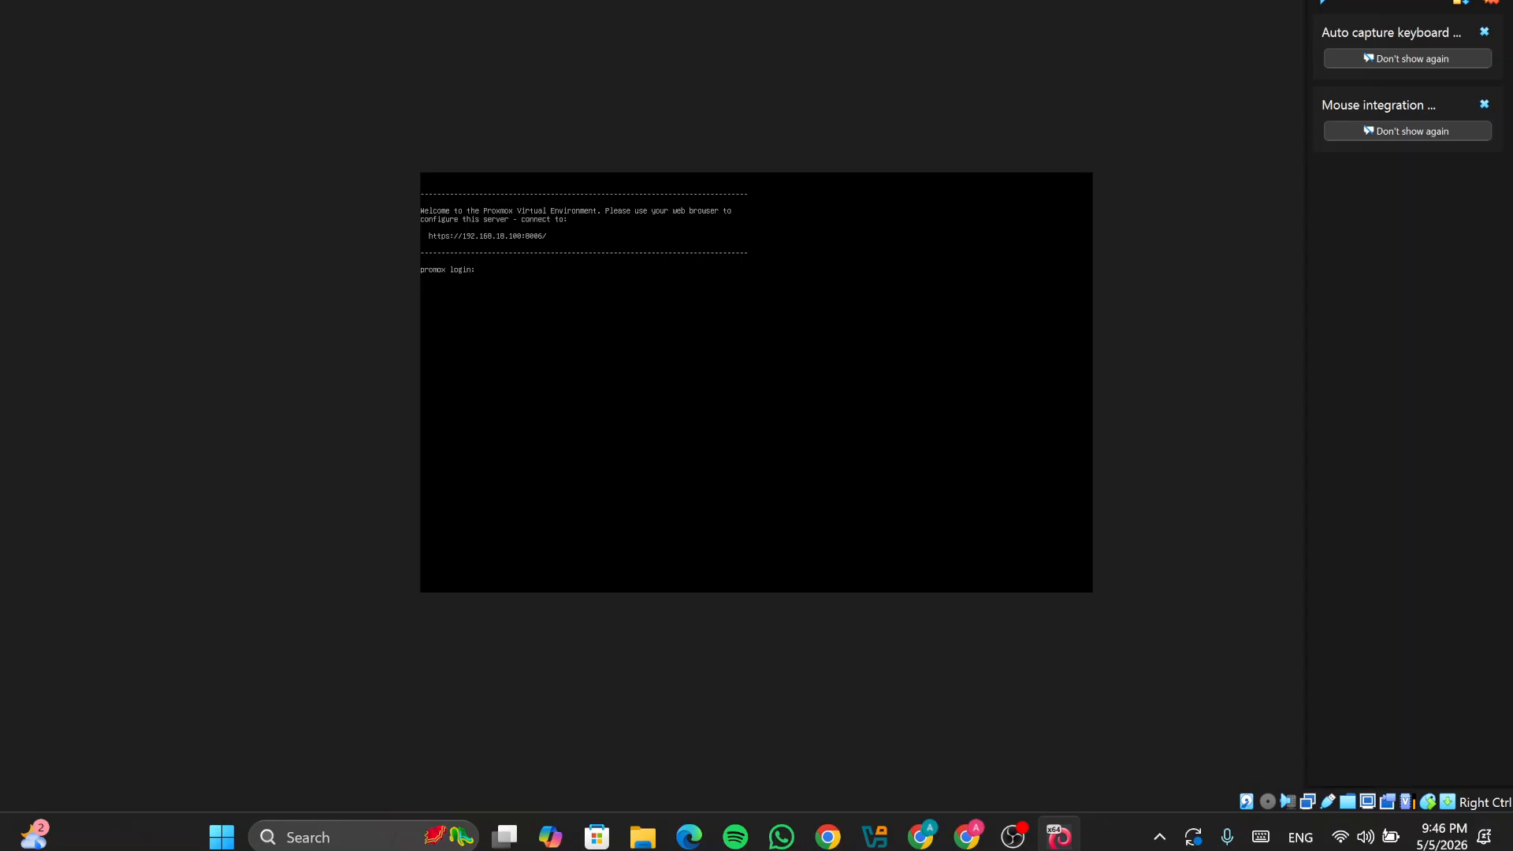
Step: Log in to the Proxmox console as root, then open a fresh new tab in Chrome
text(root)
key(Return)
key(Return)
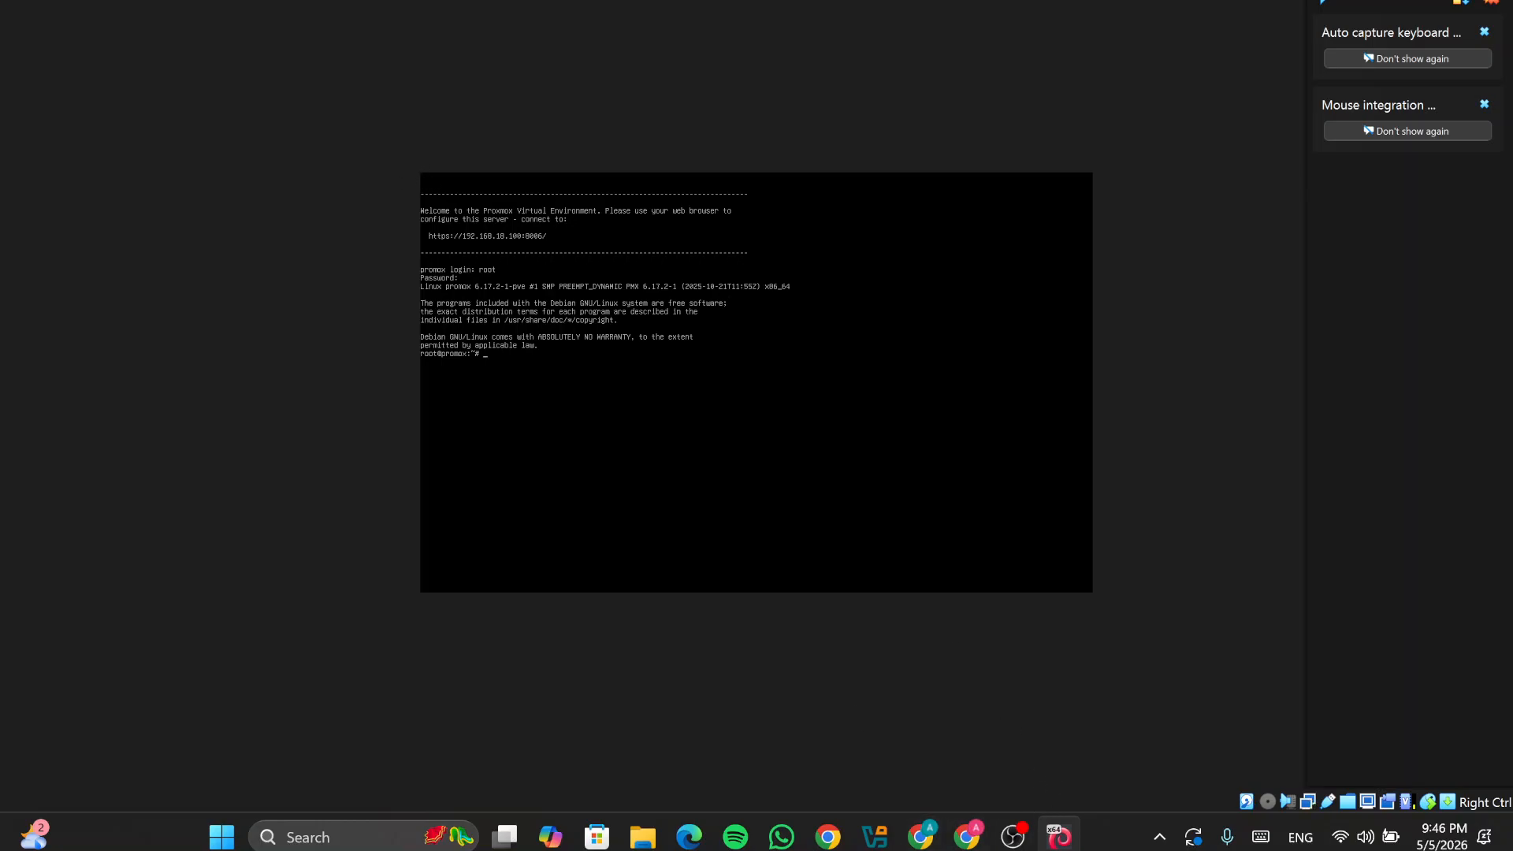
click(921, 837)
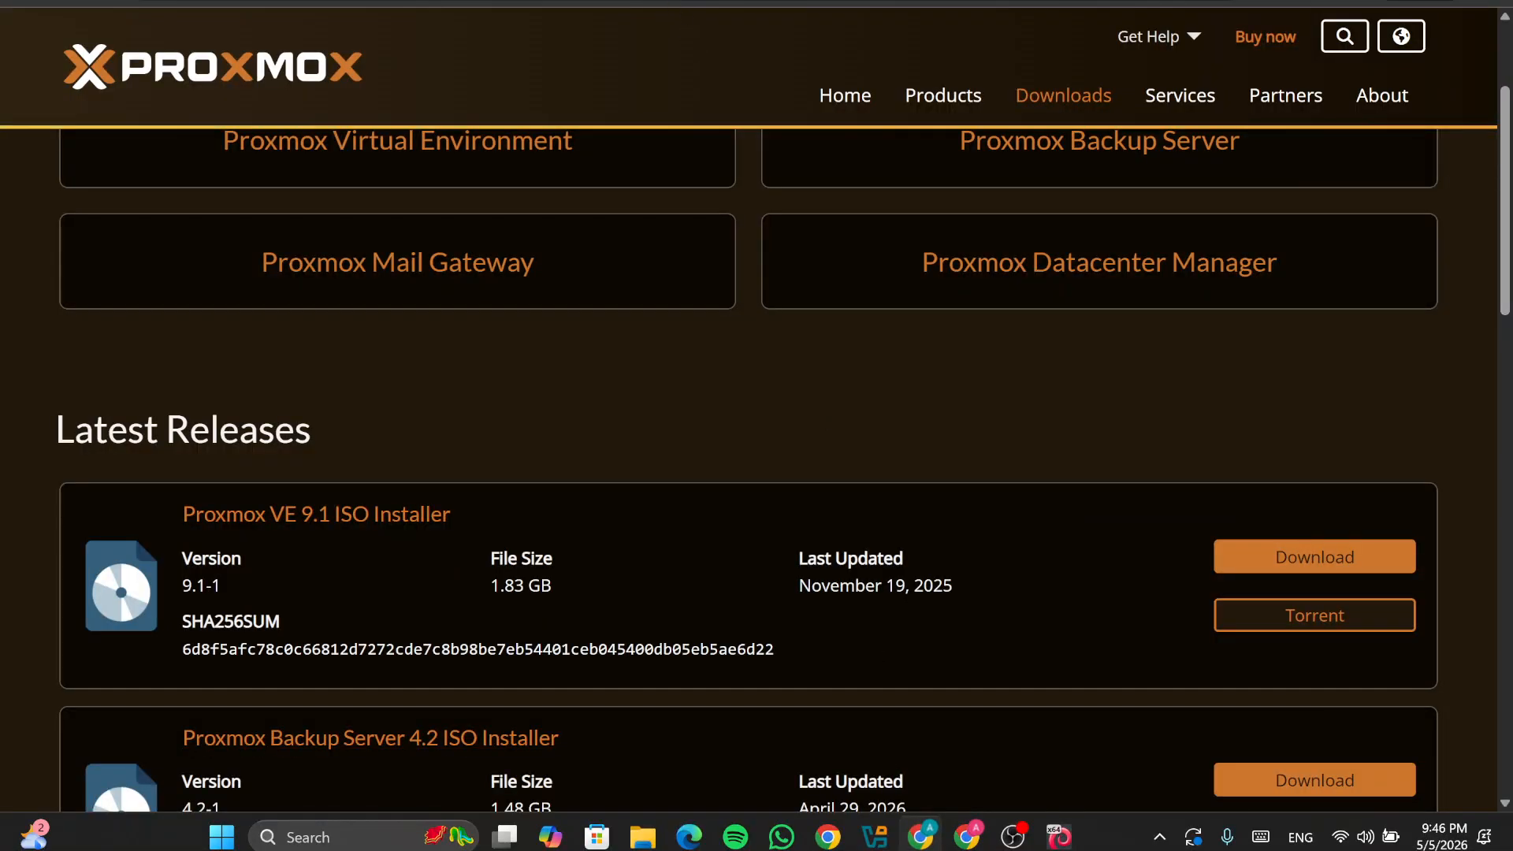
key(ctrl+Tab)
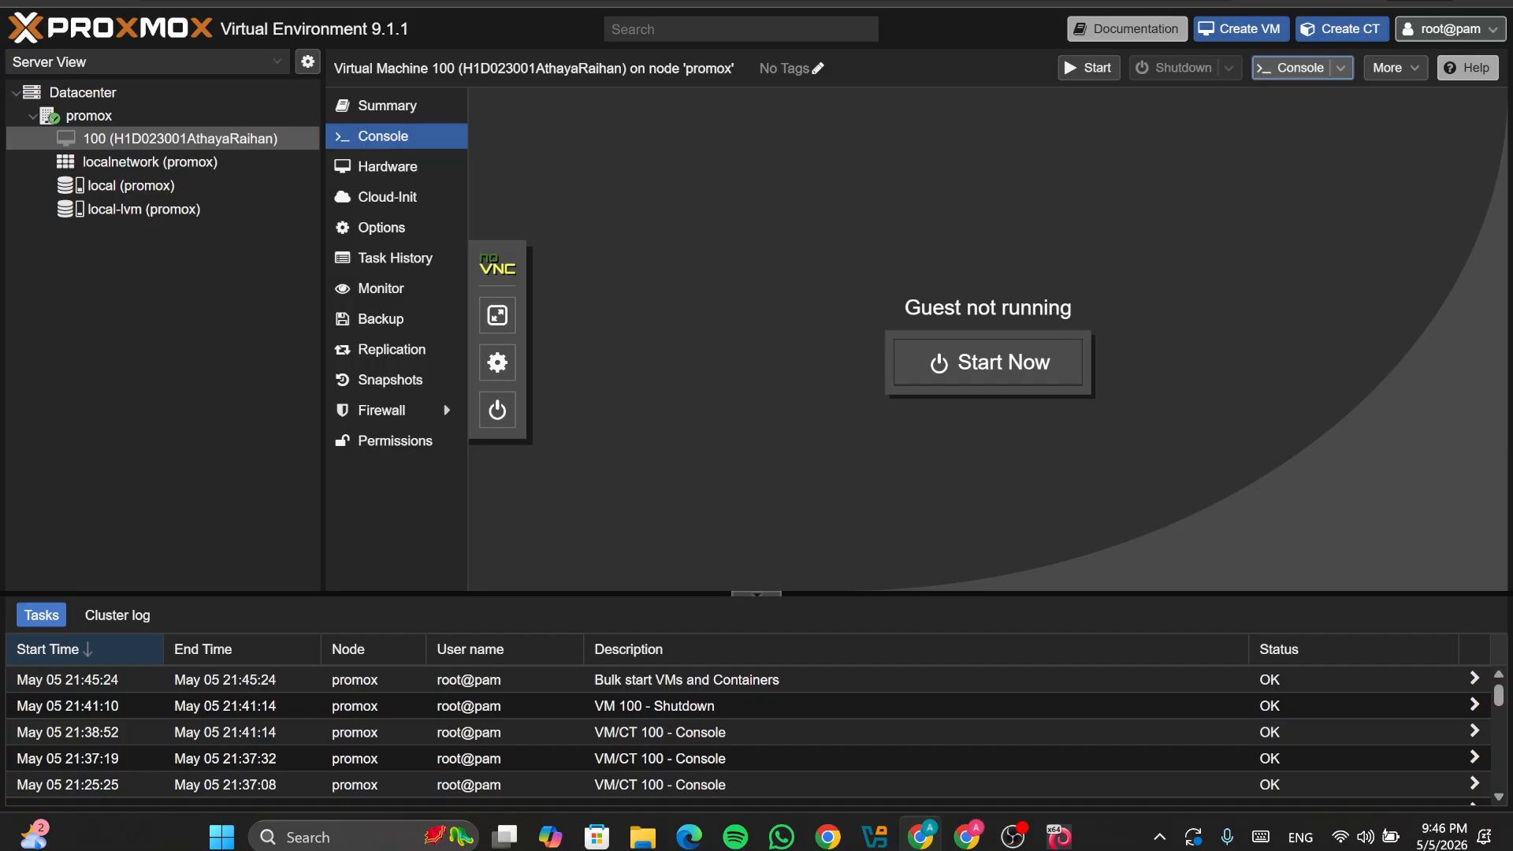
key(ctrl+Tab)
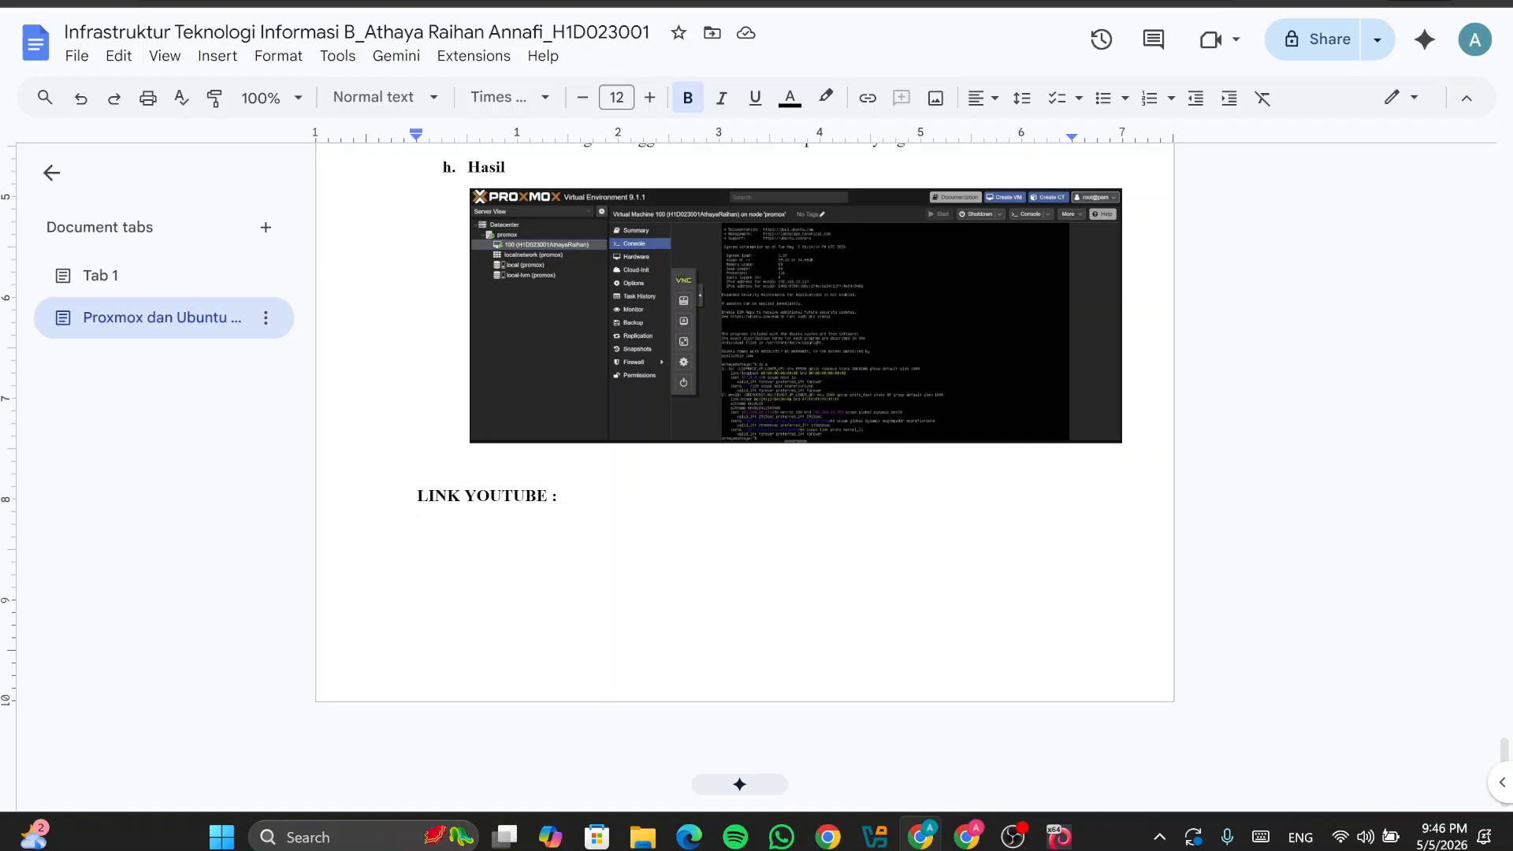
key(ctrl+t)
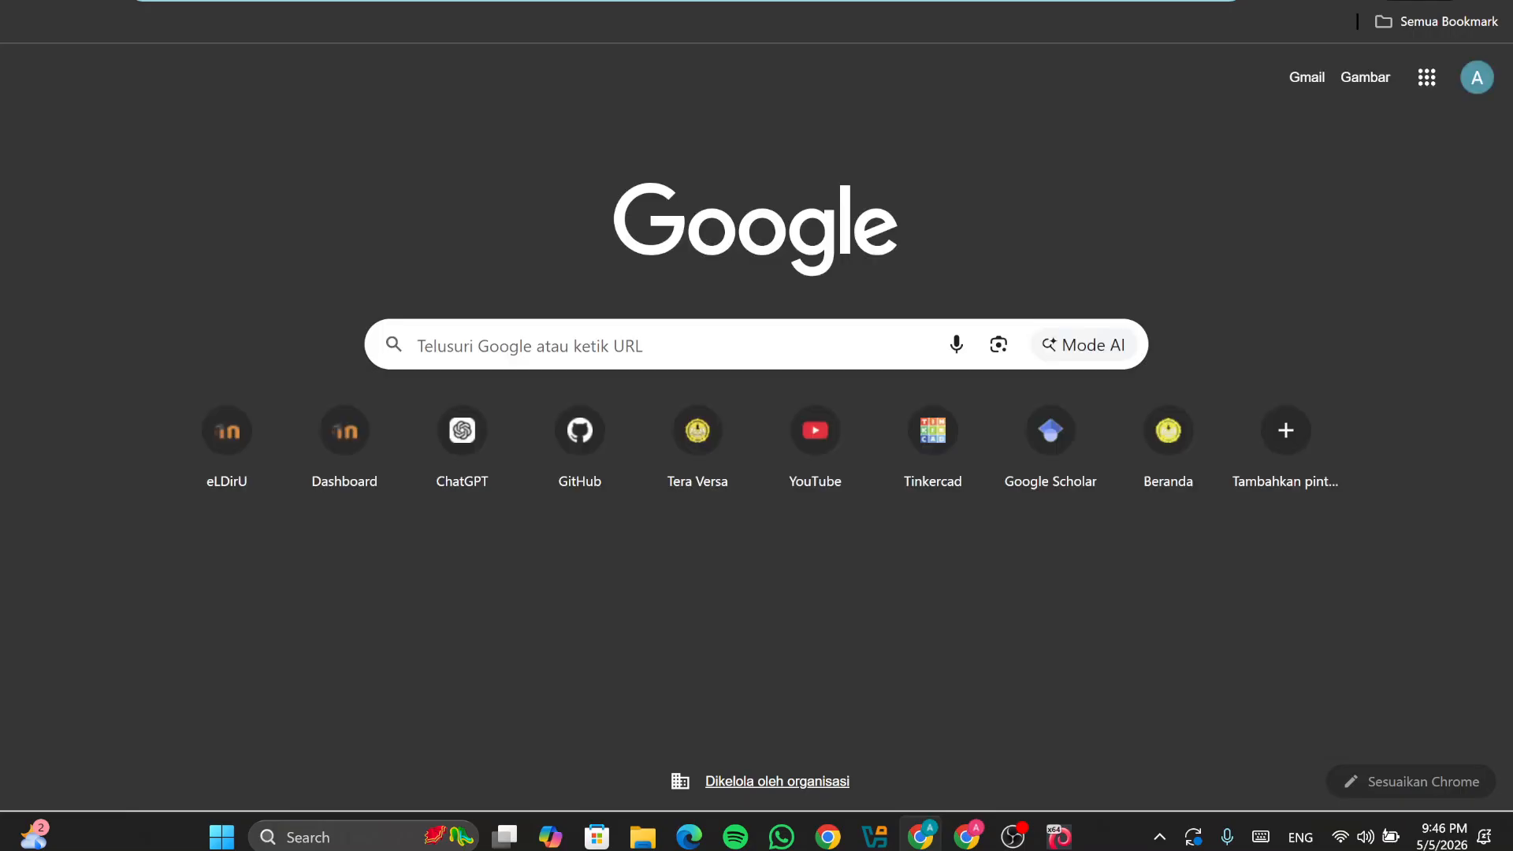
text(htpps)
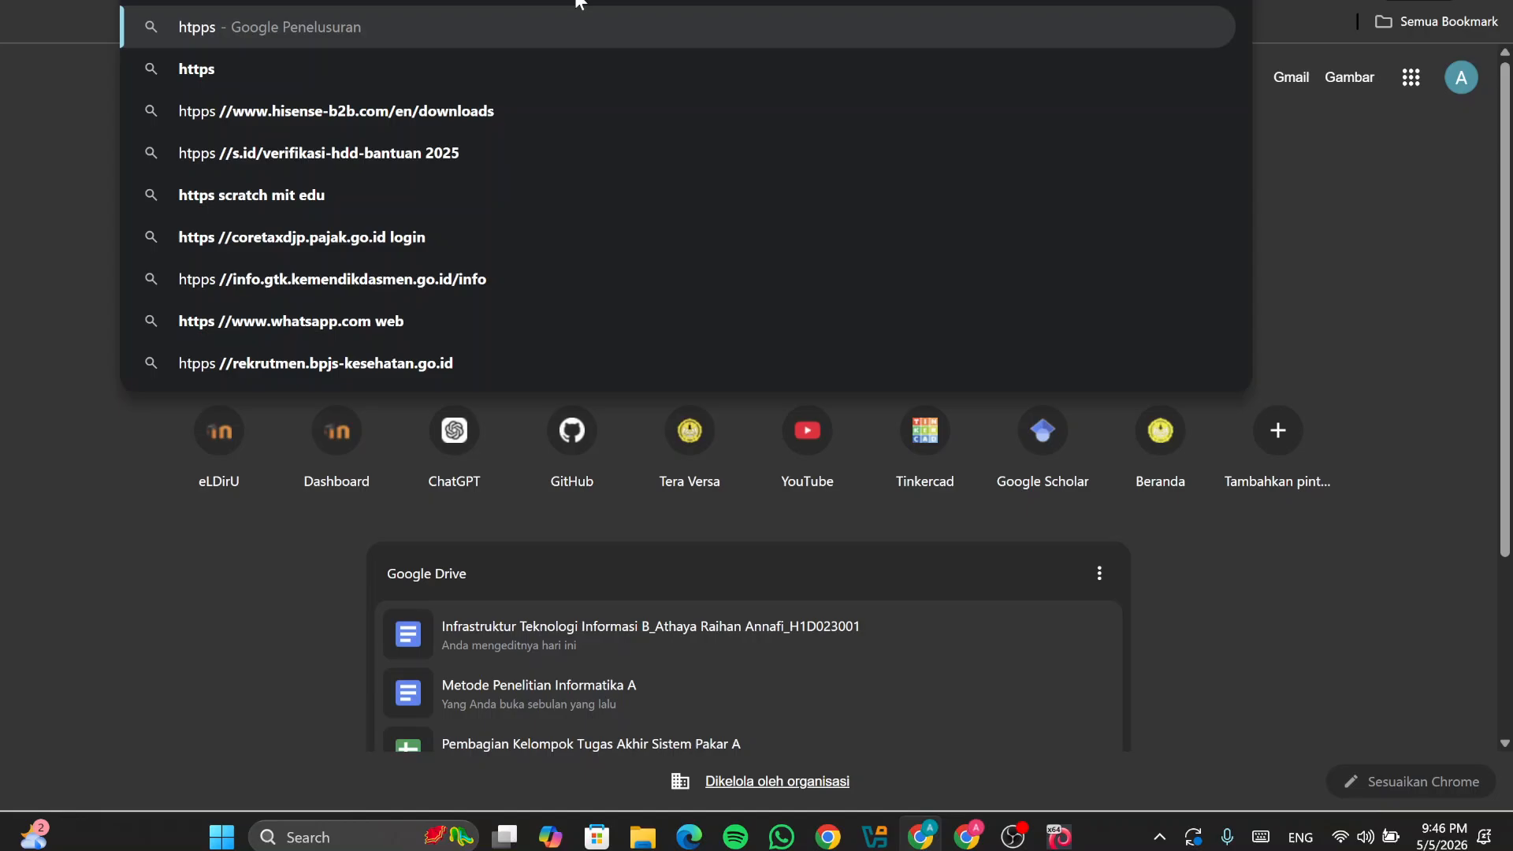
key(BackSpace)
key(BackSpace)
key(BackSpace)
text(tps:)
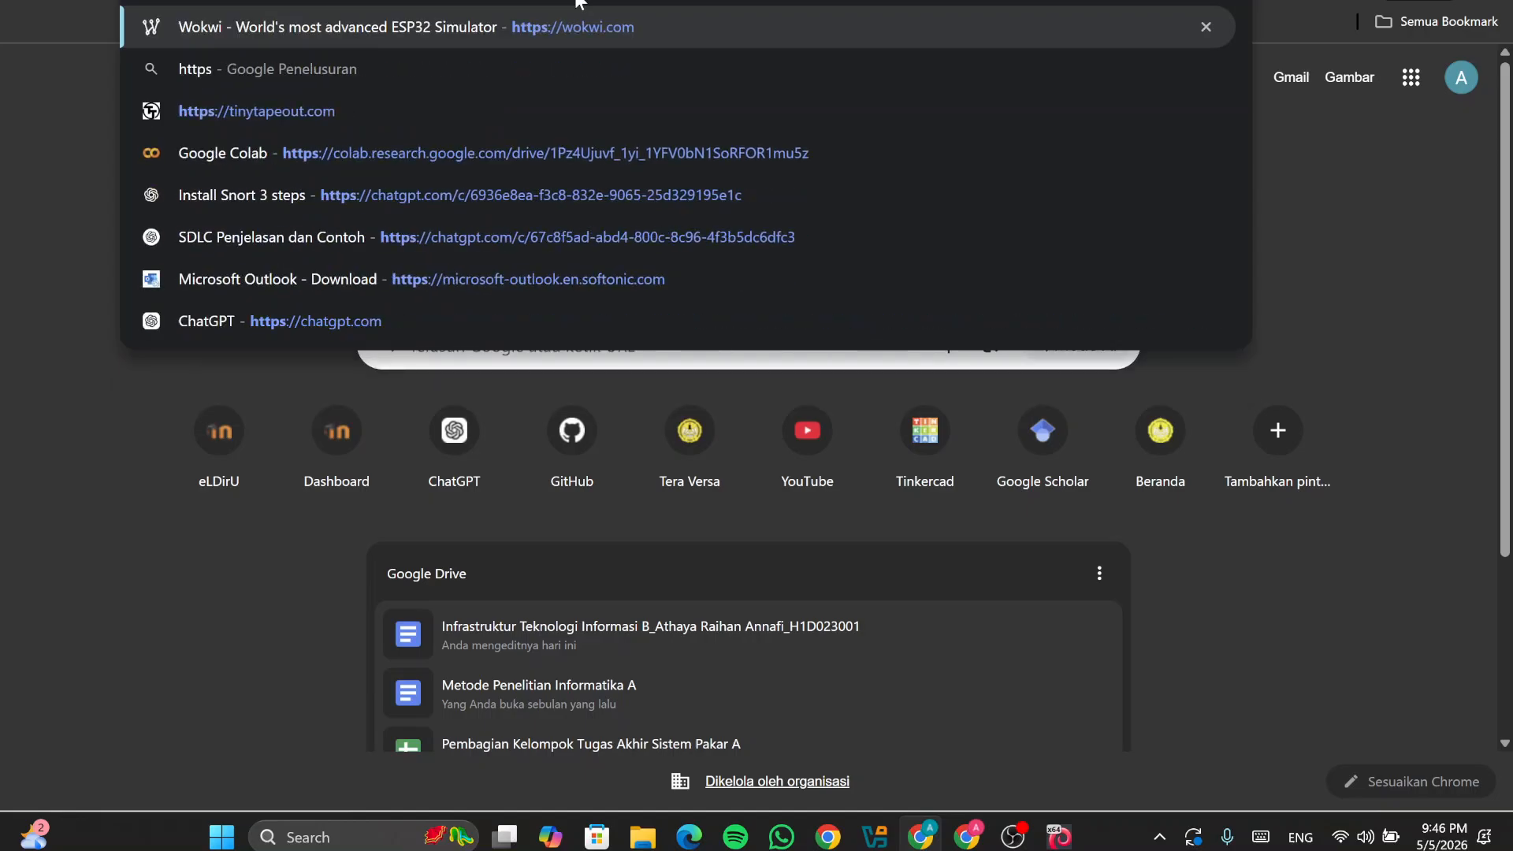
text(//)
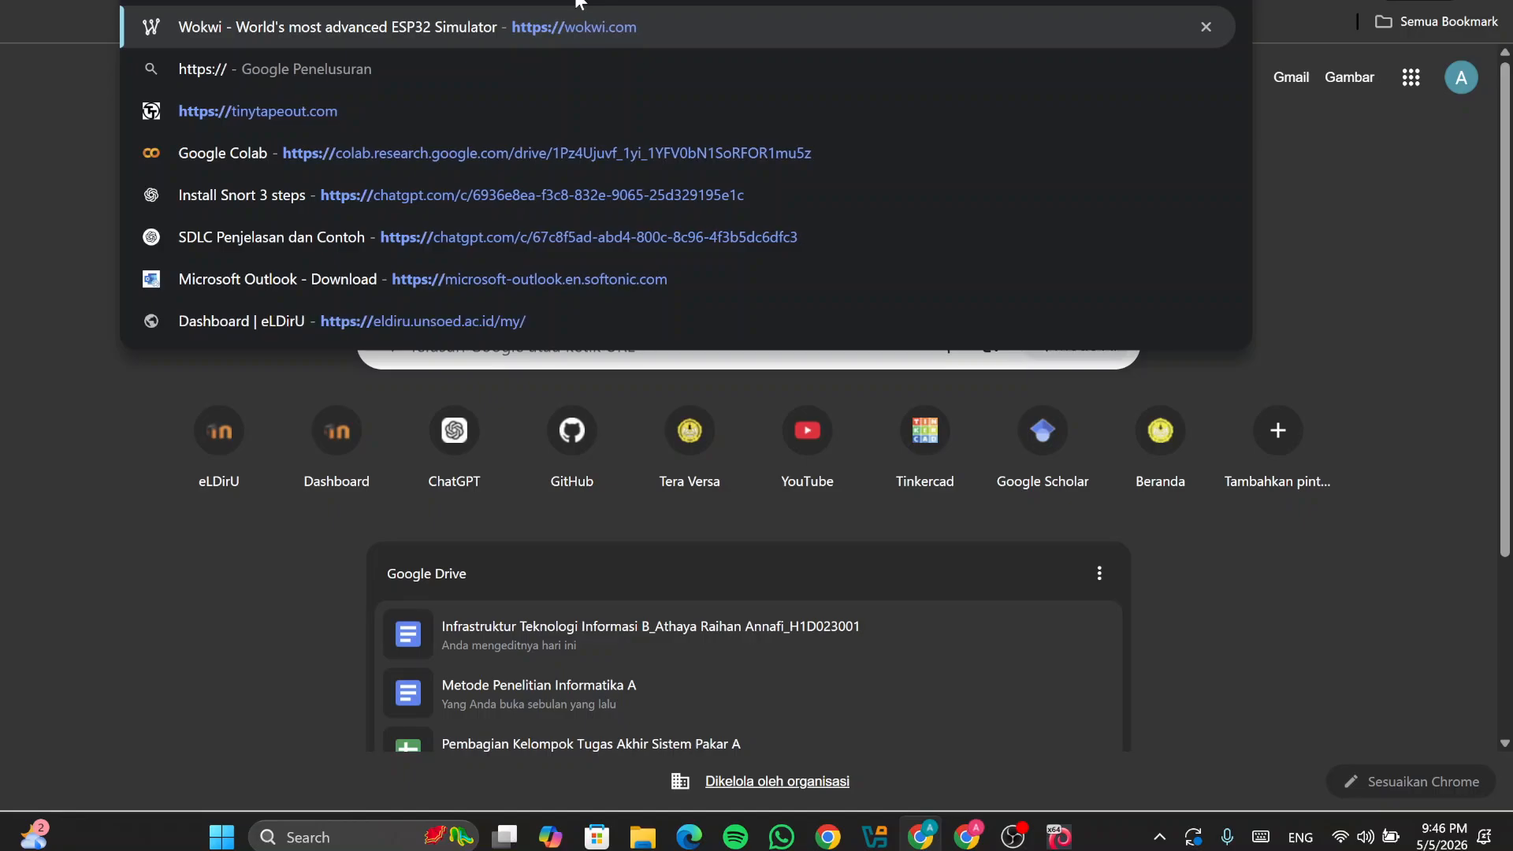
text(192)
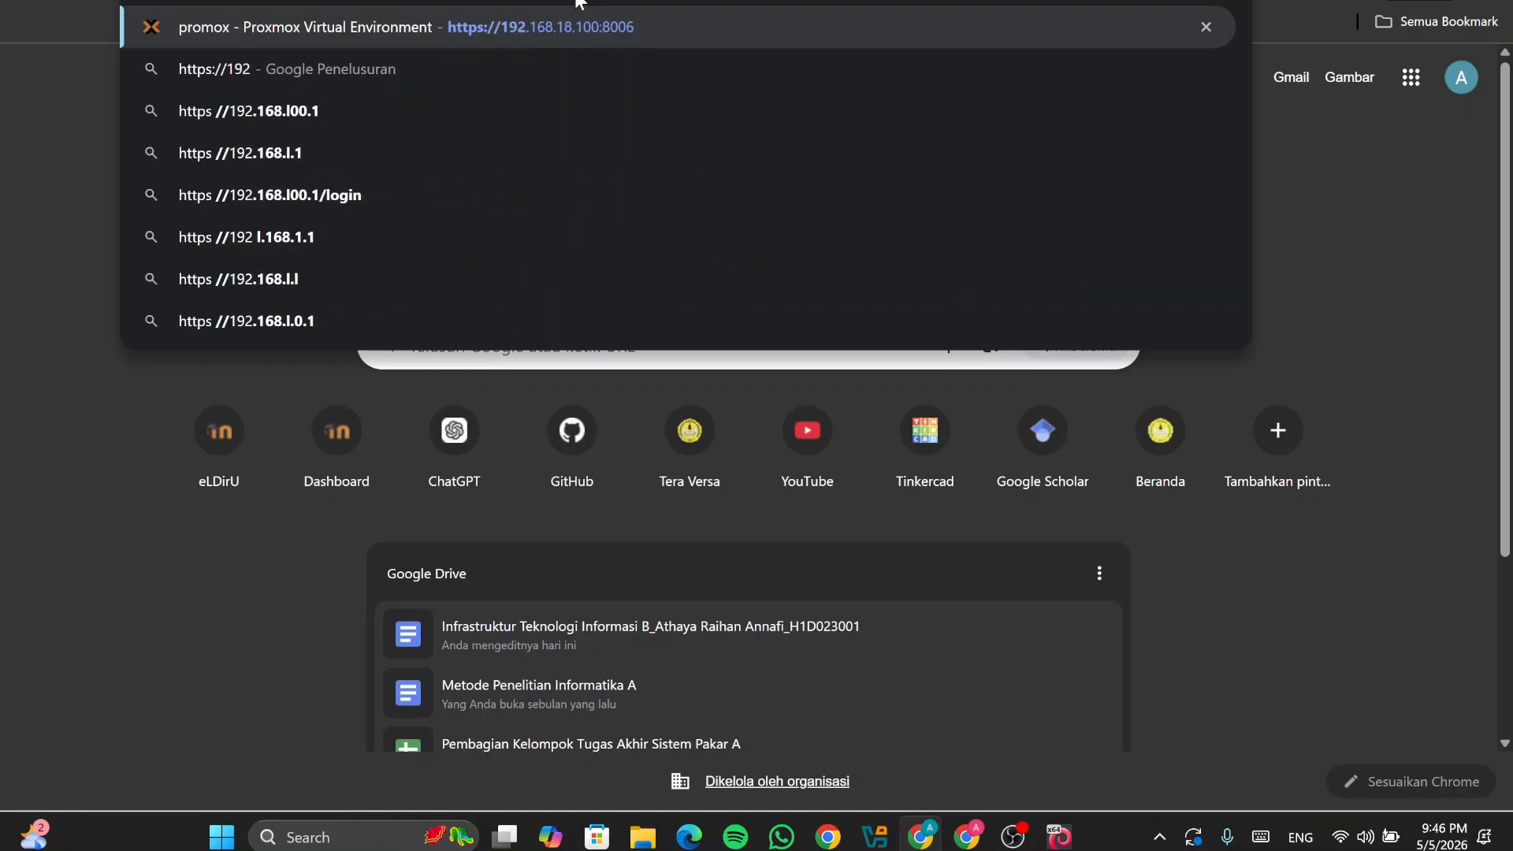
key(Right)
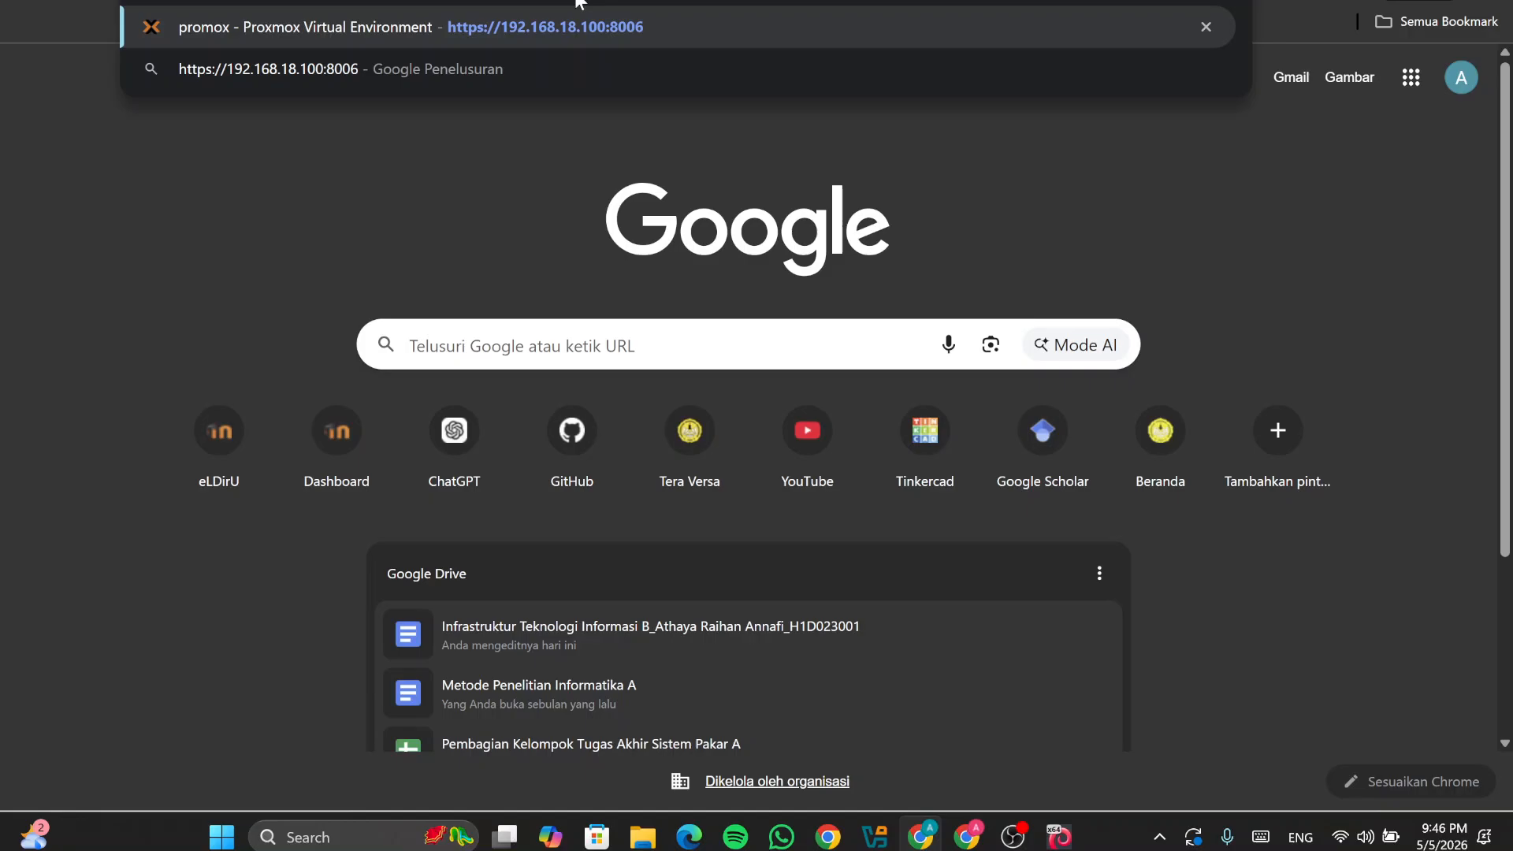
click(1052, 843)
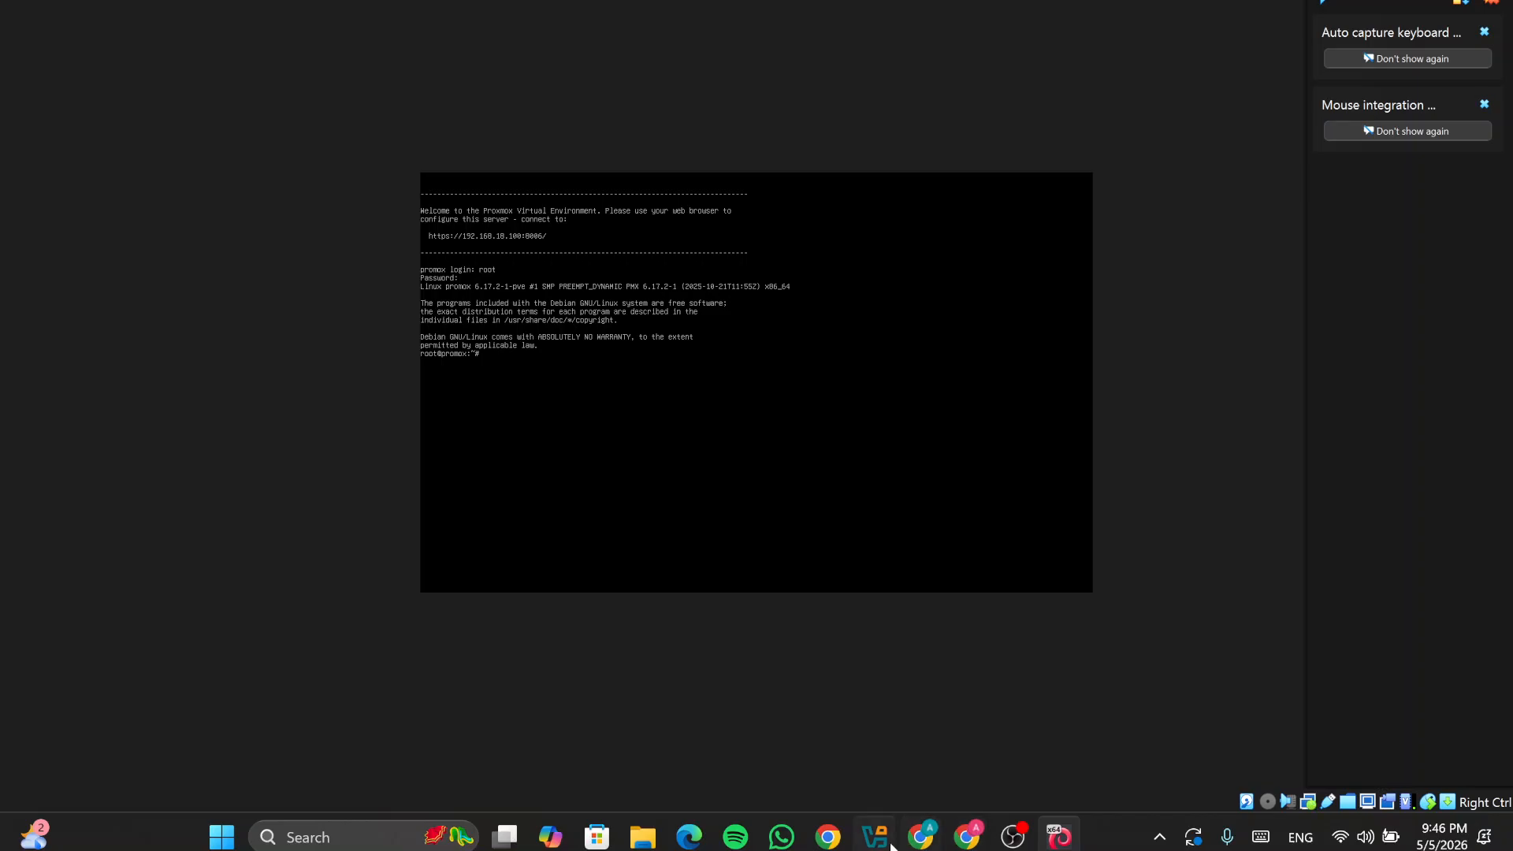
Step: Load the Proxmox VE web interface and expand the promox node
click(921, 837)
key(Return)
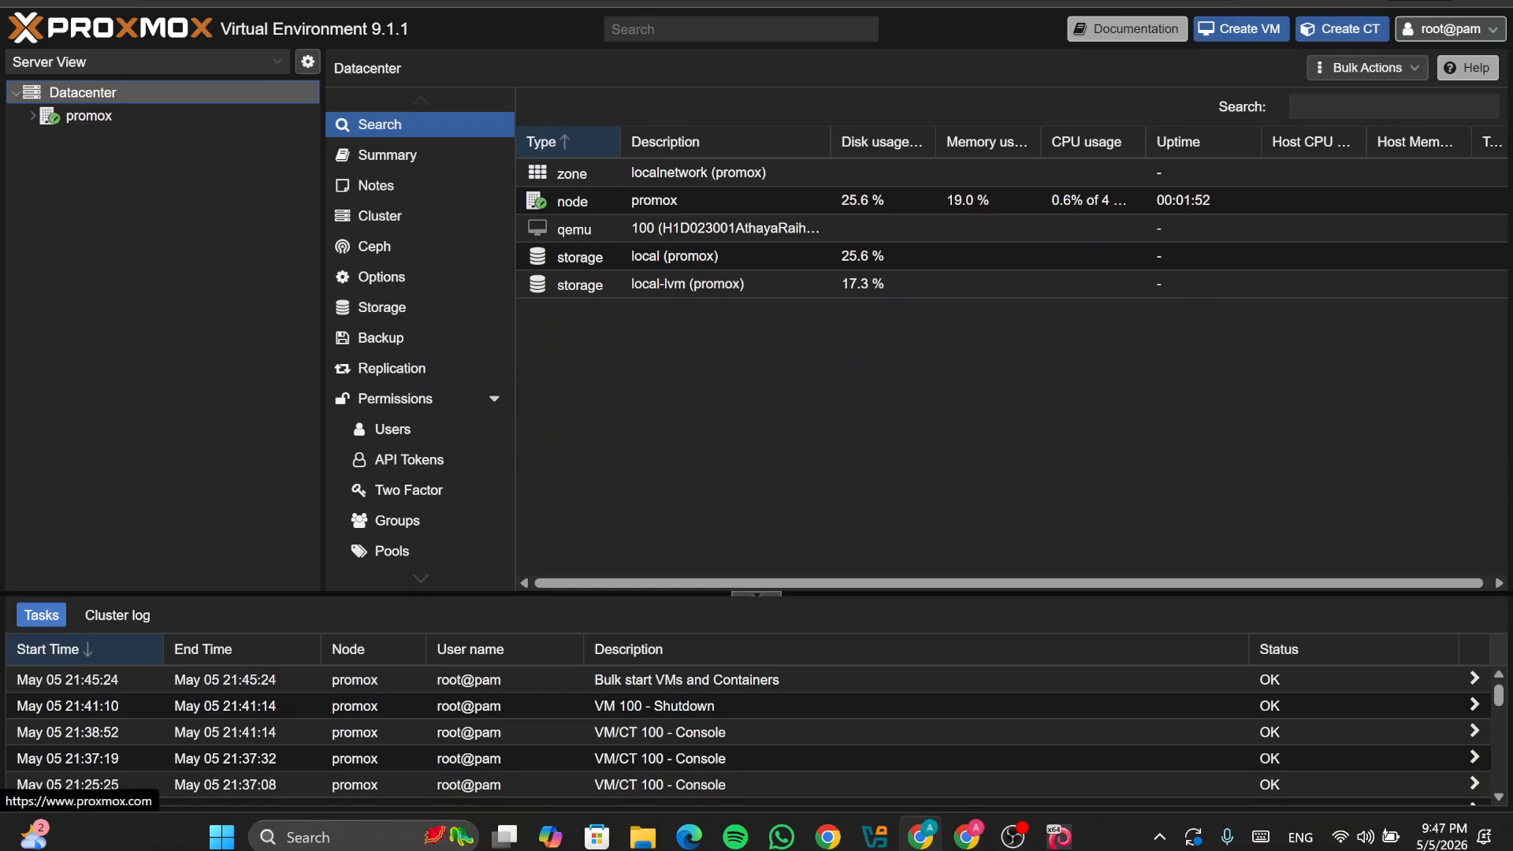
click(33, 116)
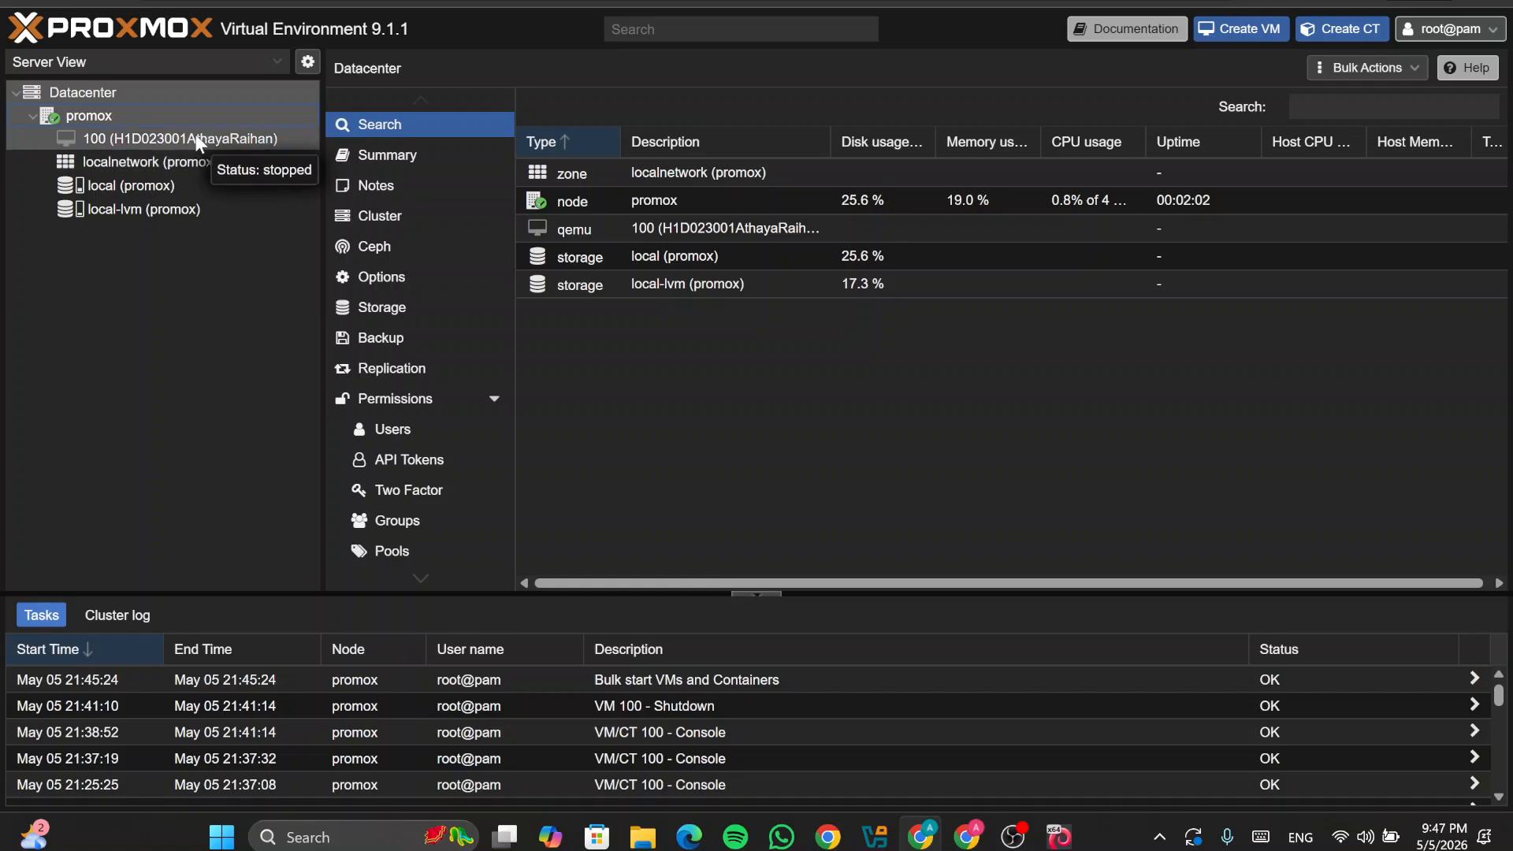
Step: Search Google for 'ubuntu server' in a new tab
key(ctrl+t)
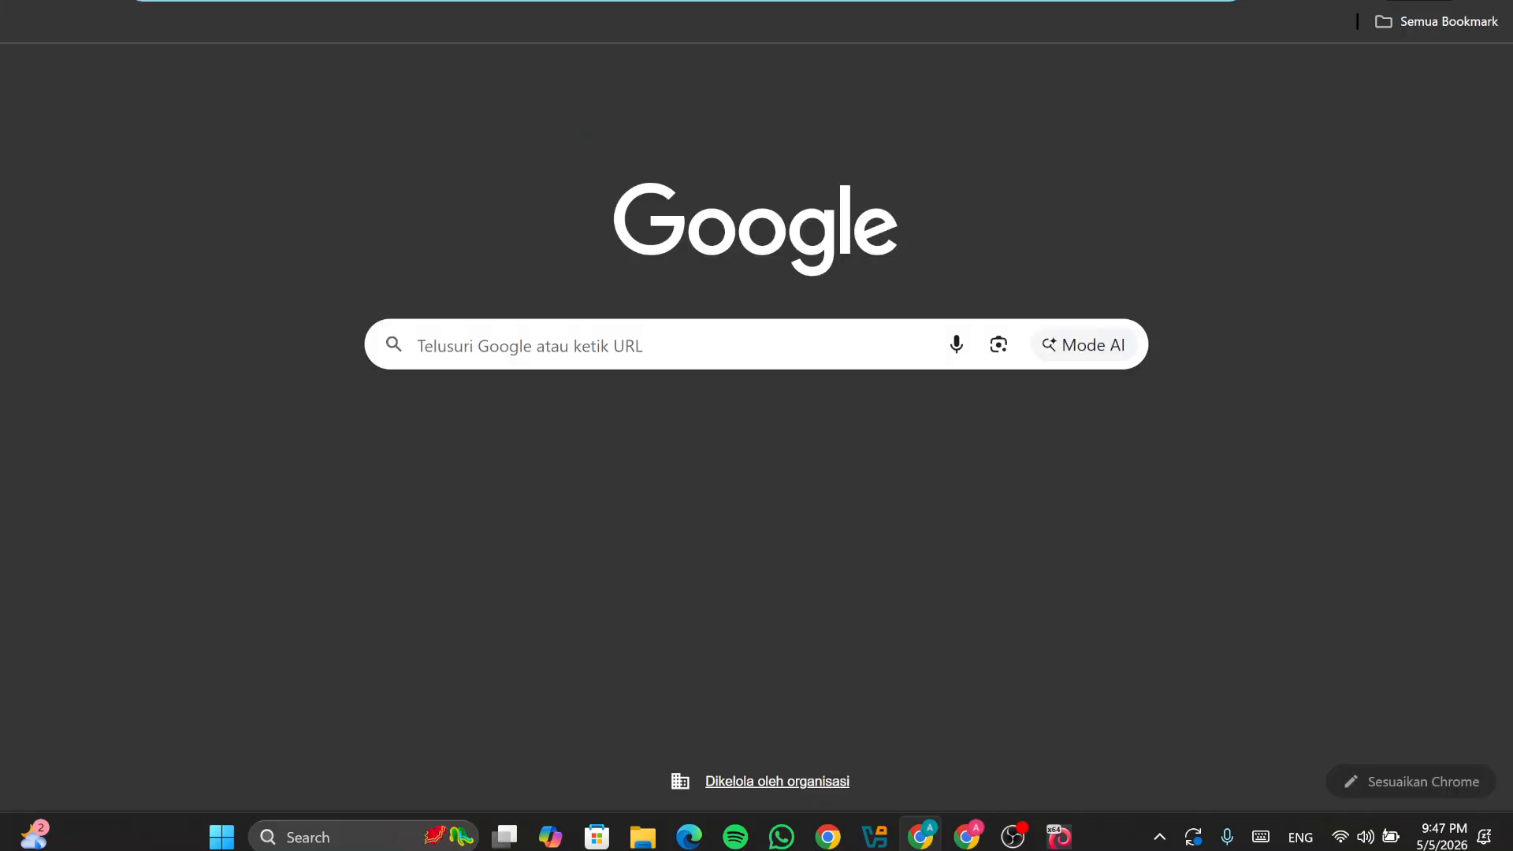
text(ubuntu)
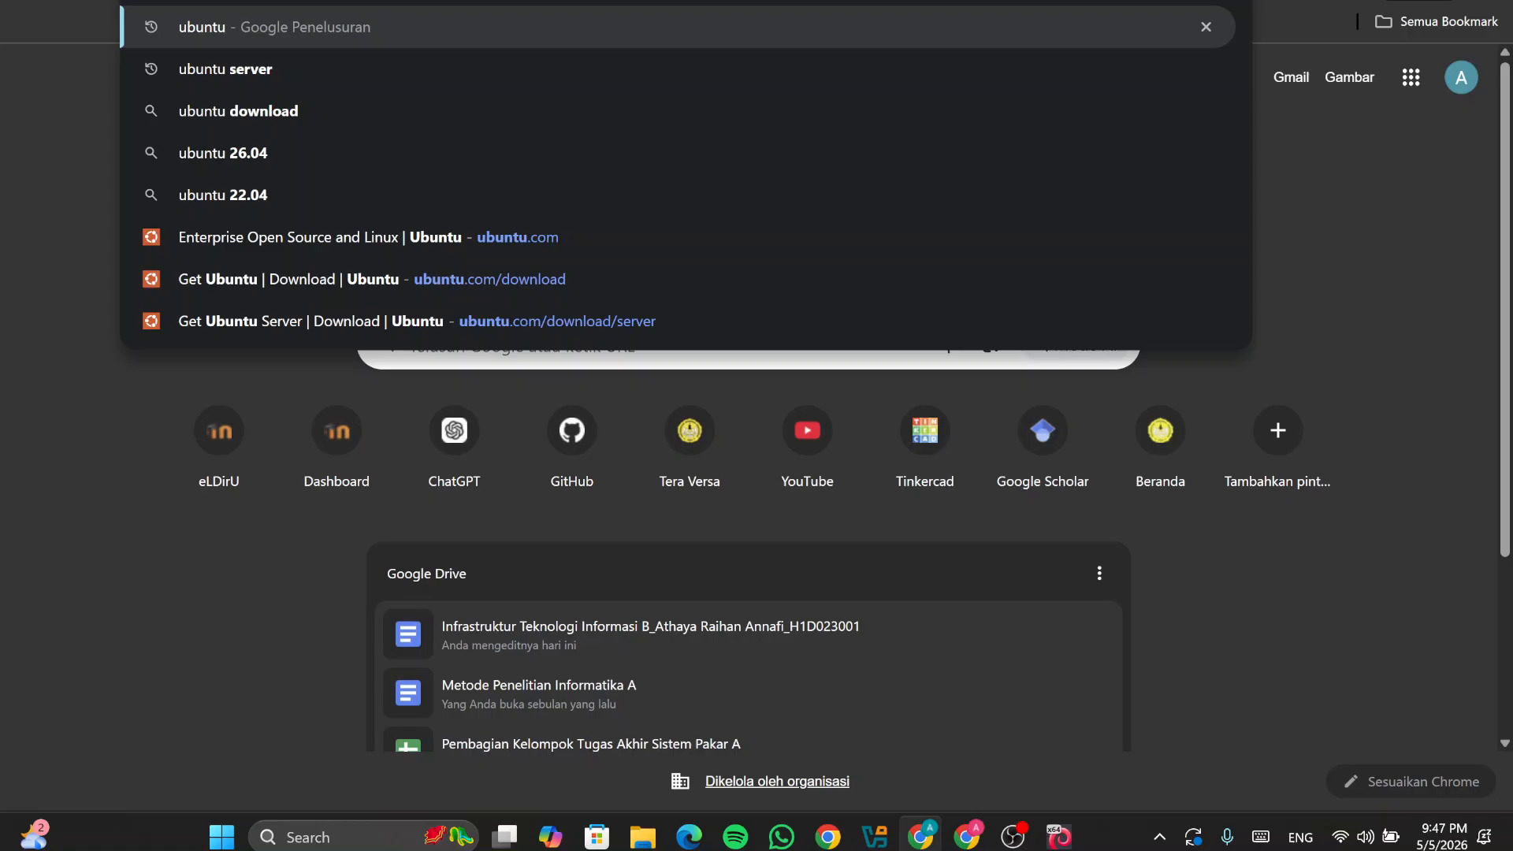
text( server)
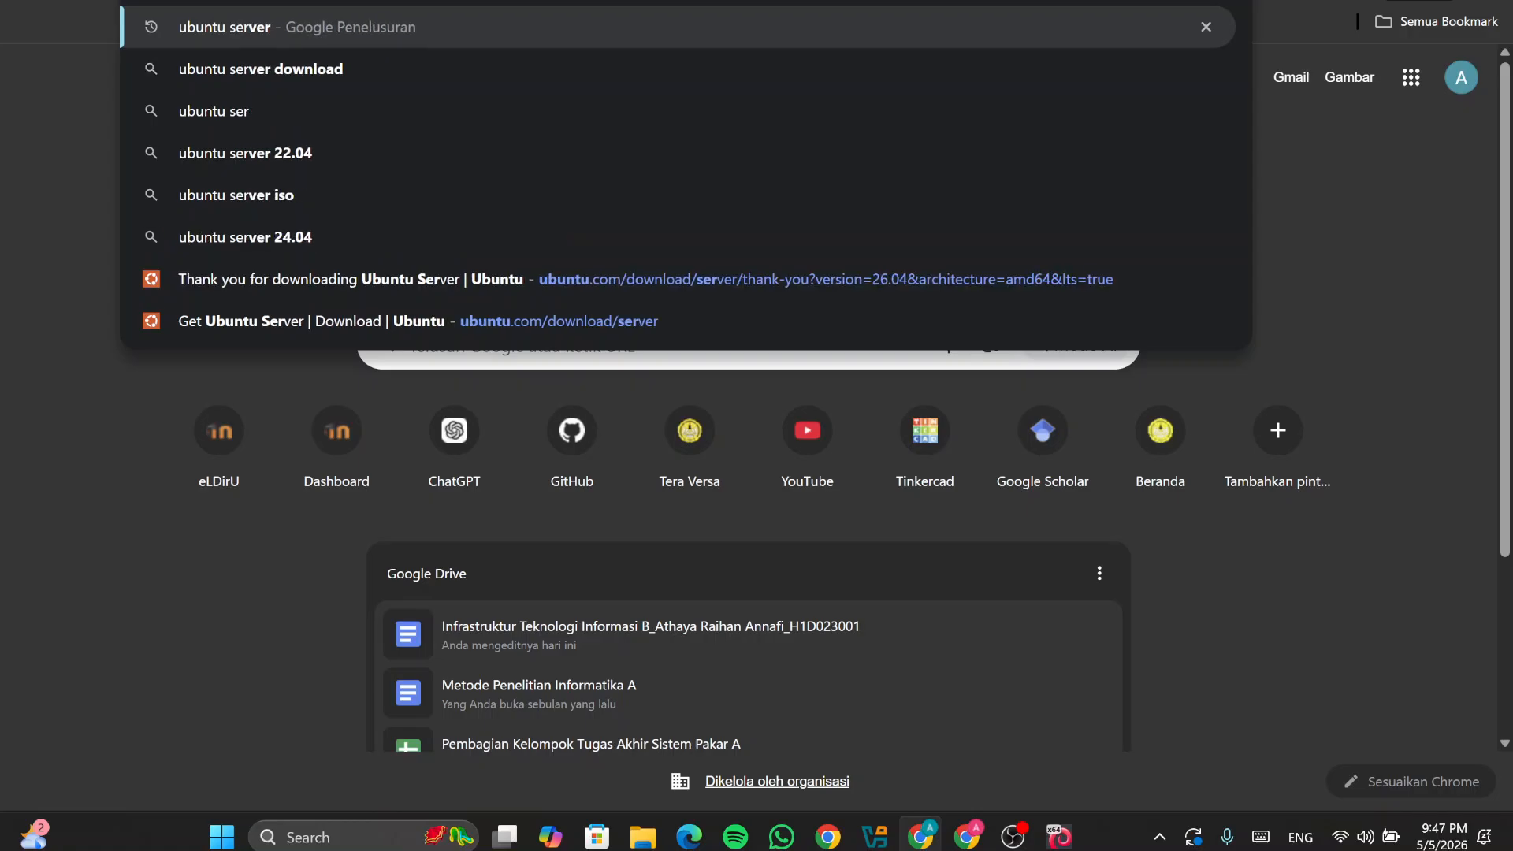
key(Return)
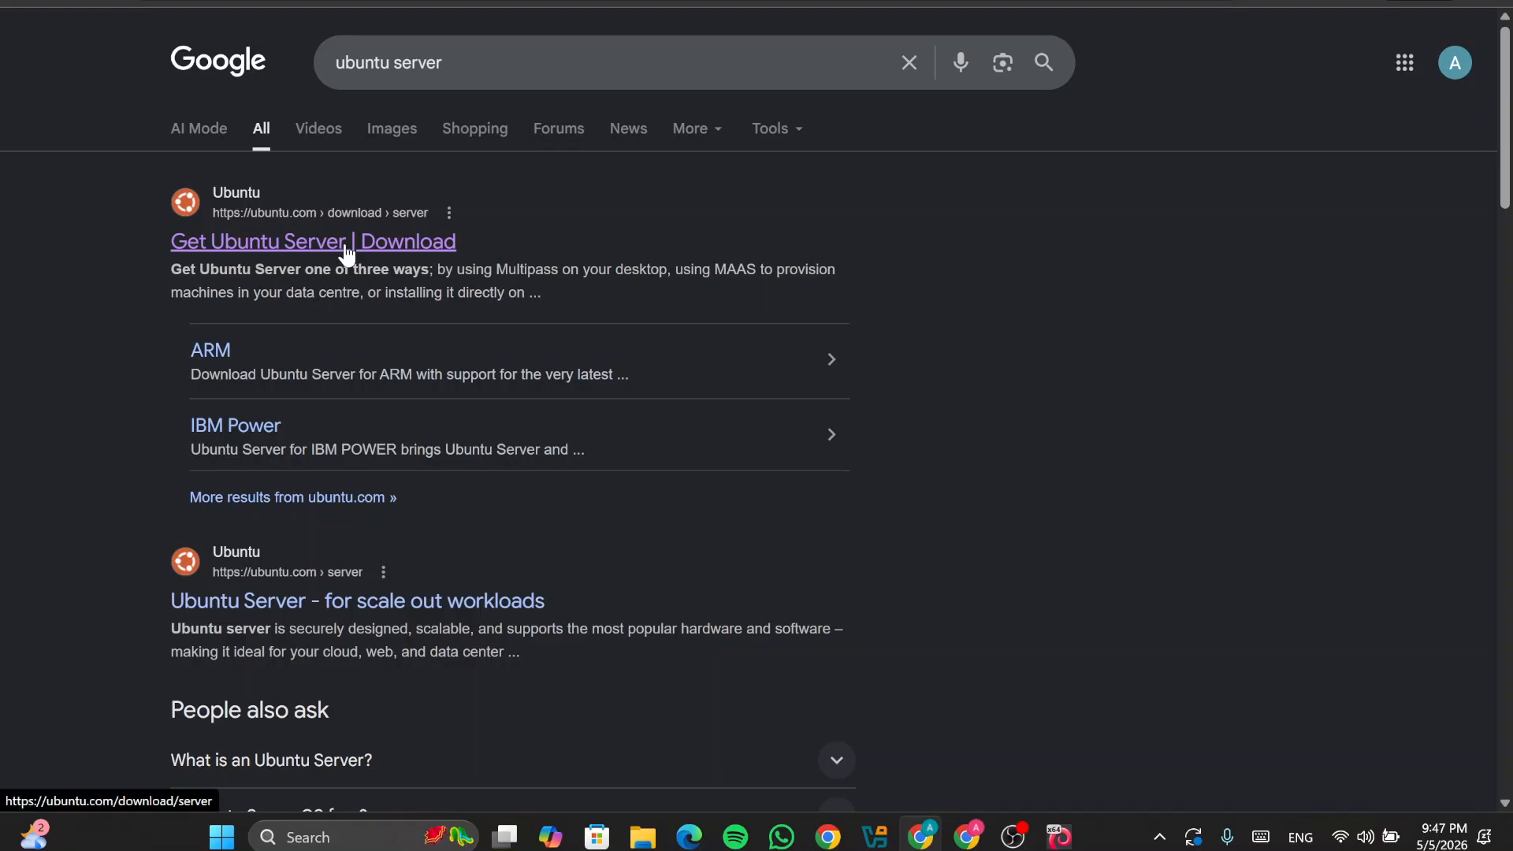
Step: Check Ubuntu 26.04 LTS on ubuntu.com's Get Ubuntu Server page, then return to Proxmox
click(347, 251)
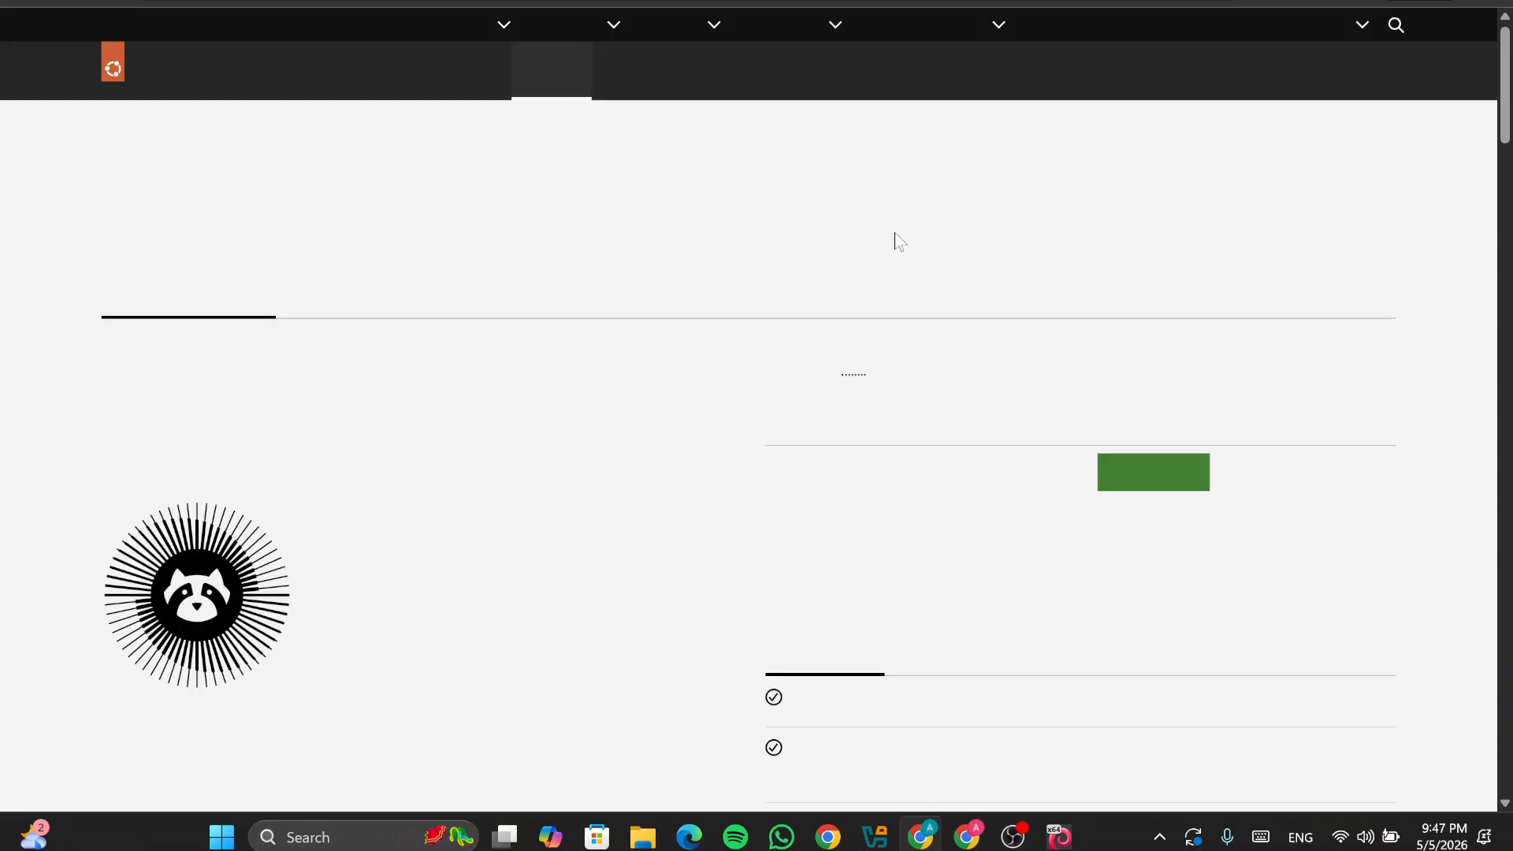
scroll(250, 335, down, 1)
scroll(250, 334, up, 1)
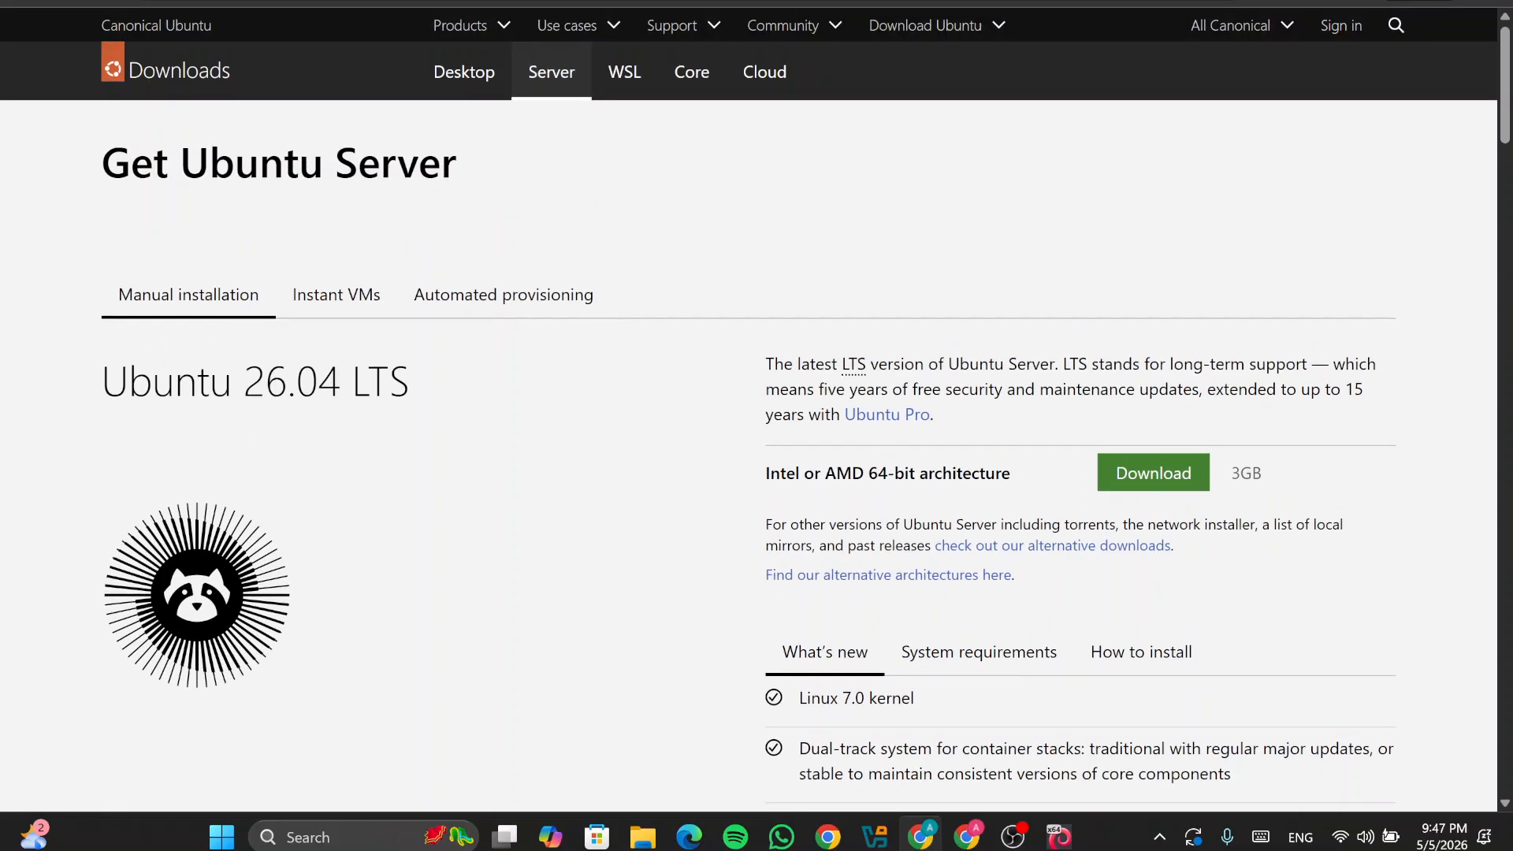
drag(99, 370, 463, 408)
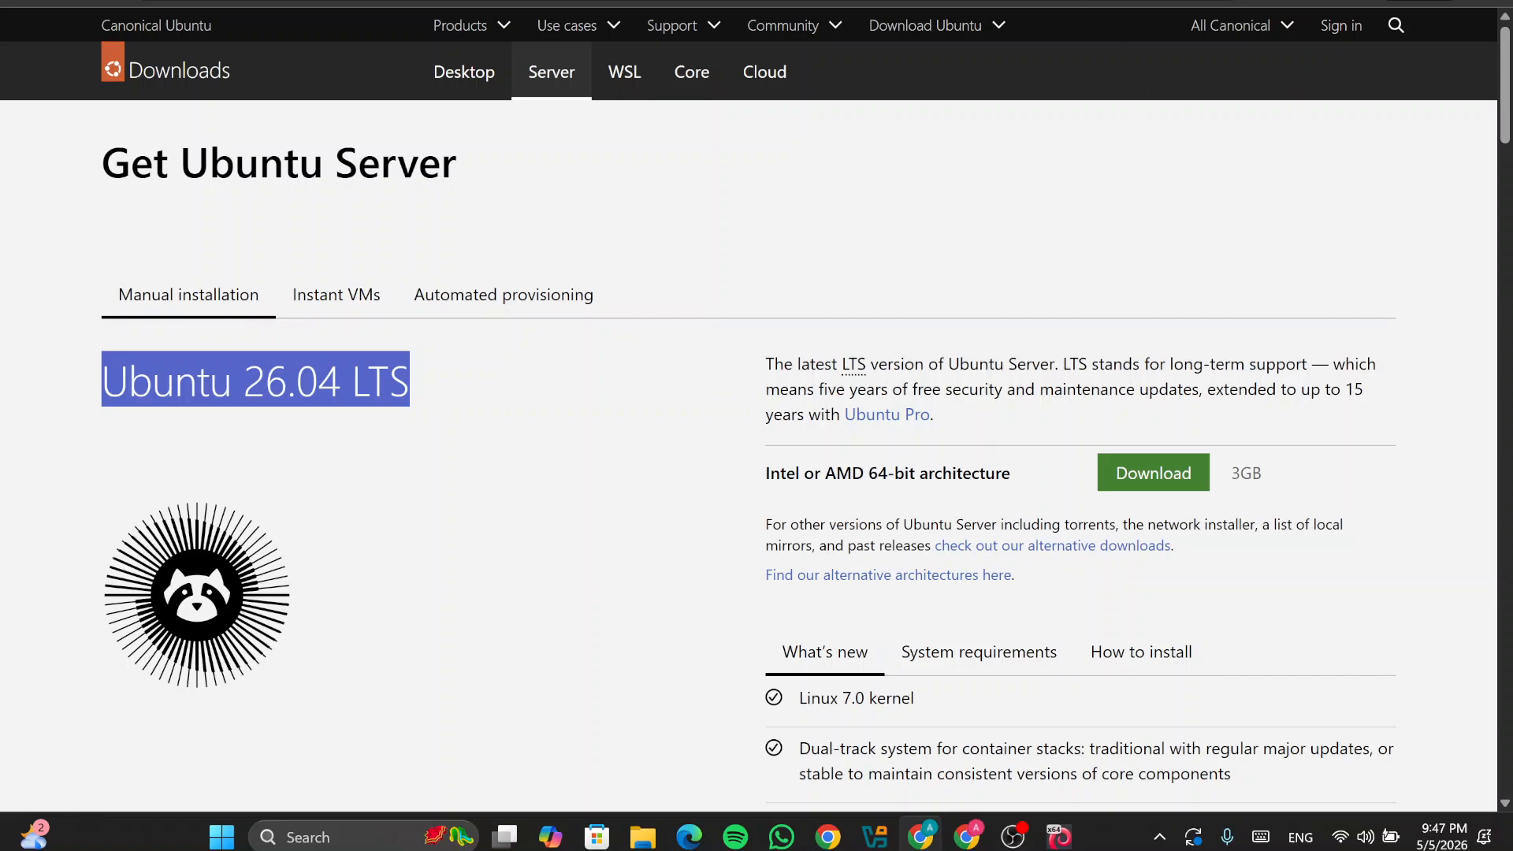
key(alt+Tab)
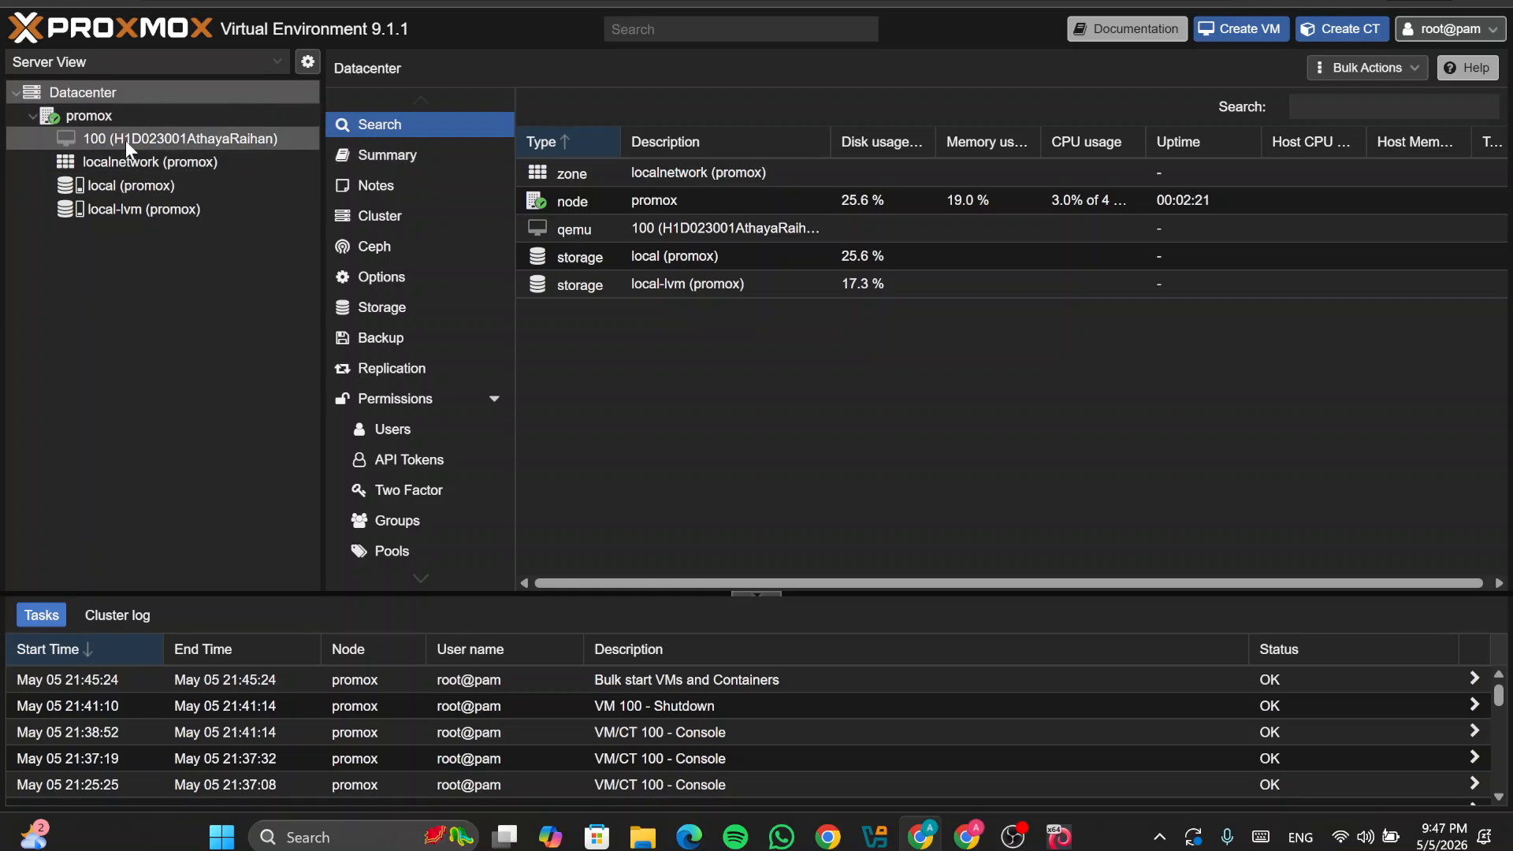
Step: Confirm ubuntu-26.04-live-server-amd64.iso is in local storage, then start the Create VM wizard
click(129, 183)
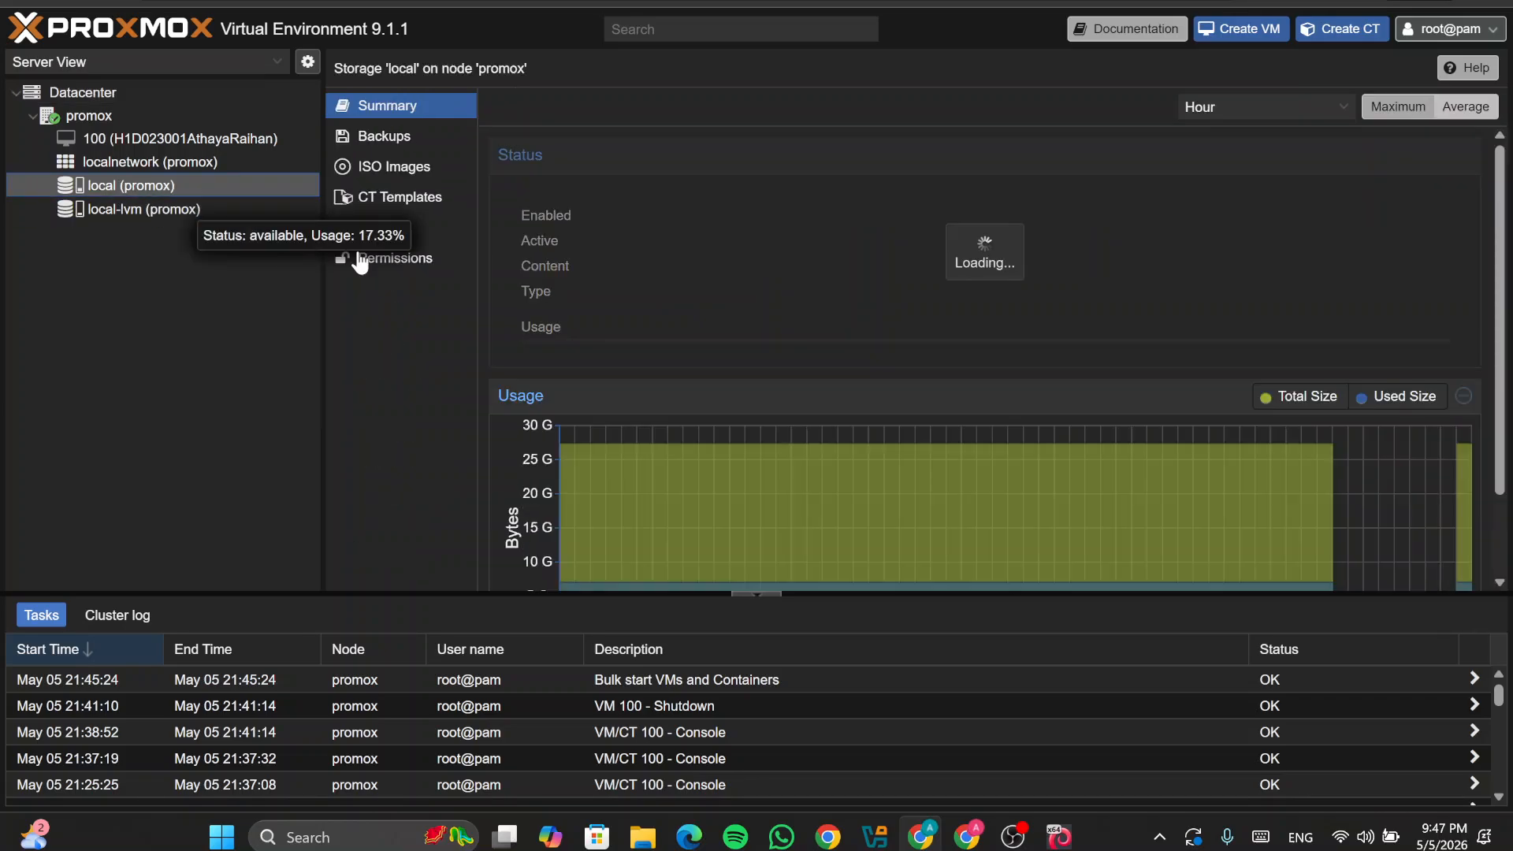
click(393, 169)
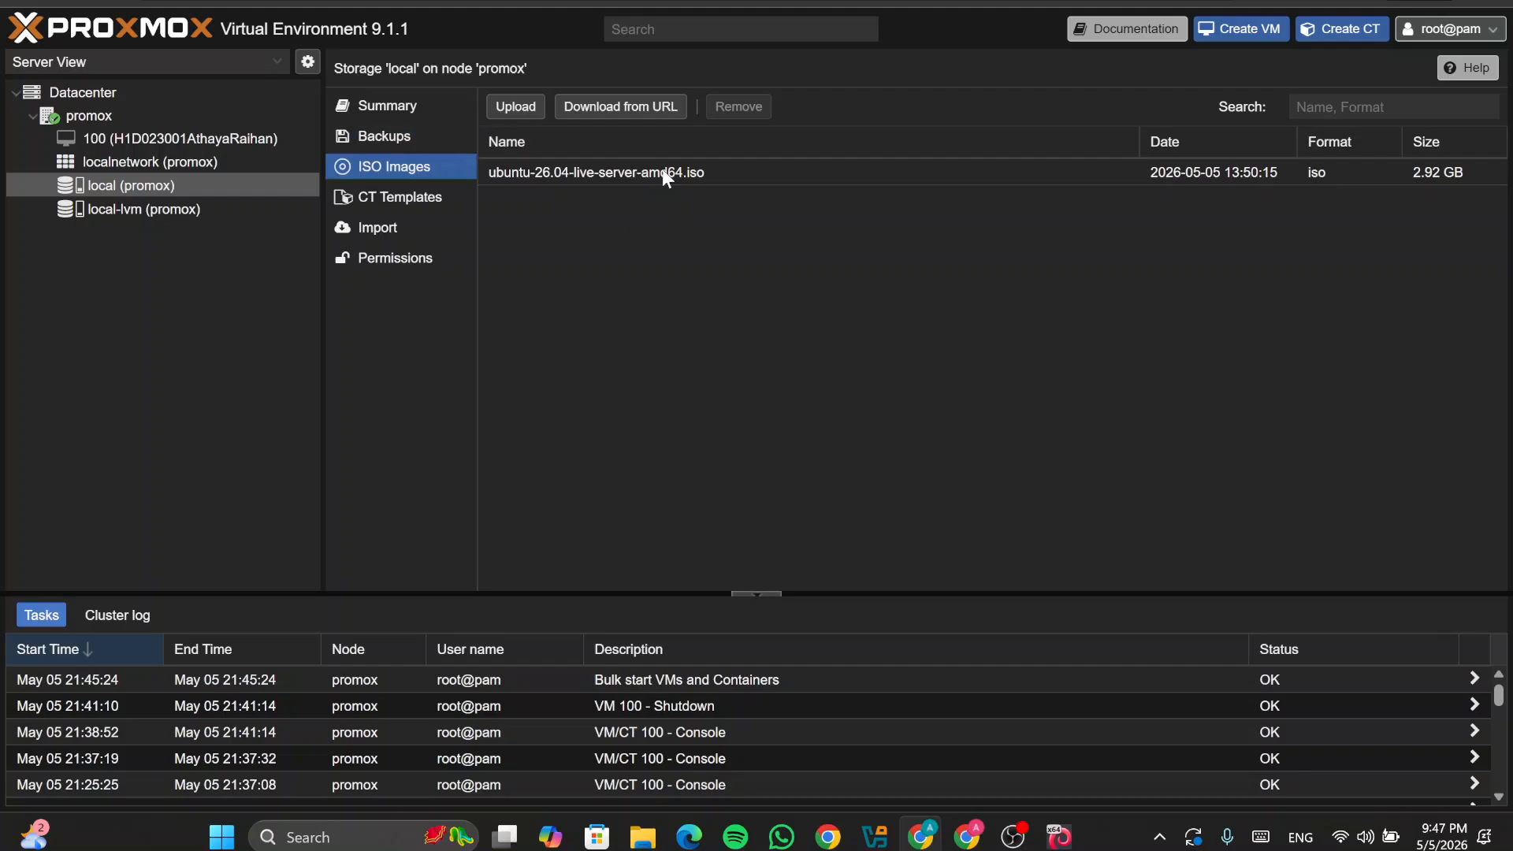
click(1224, 32)
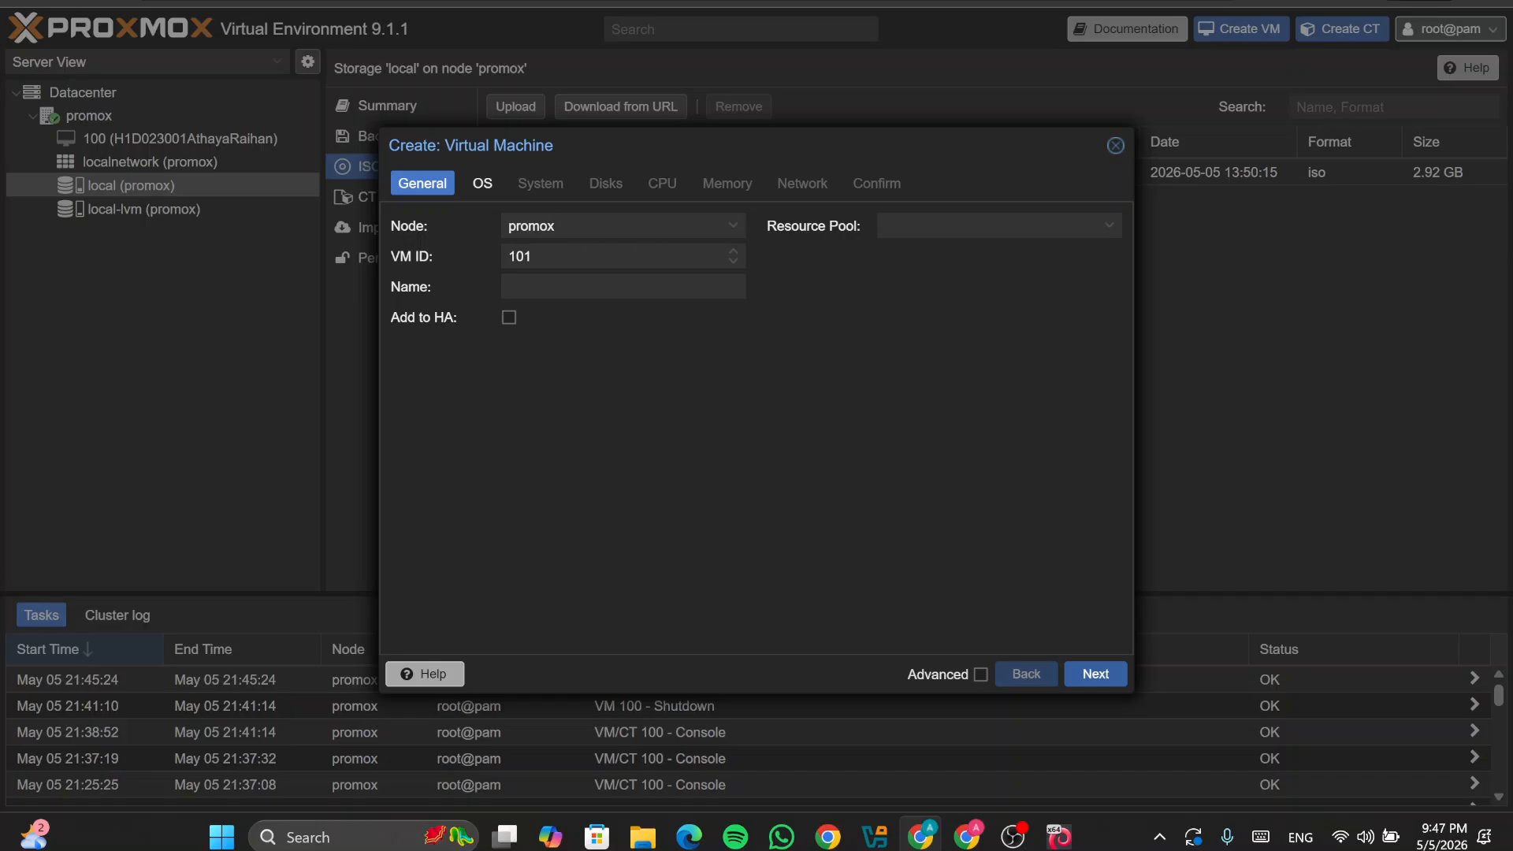
Step: Step from the wizard's Name field to the OS tab, then return to the General step
click(591, 287)
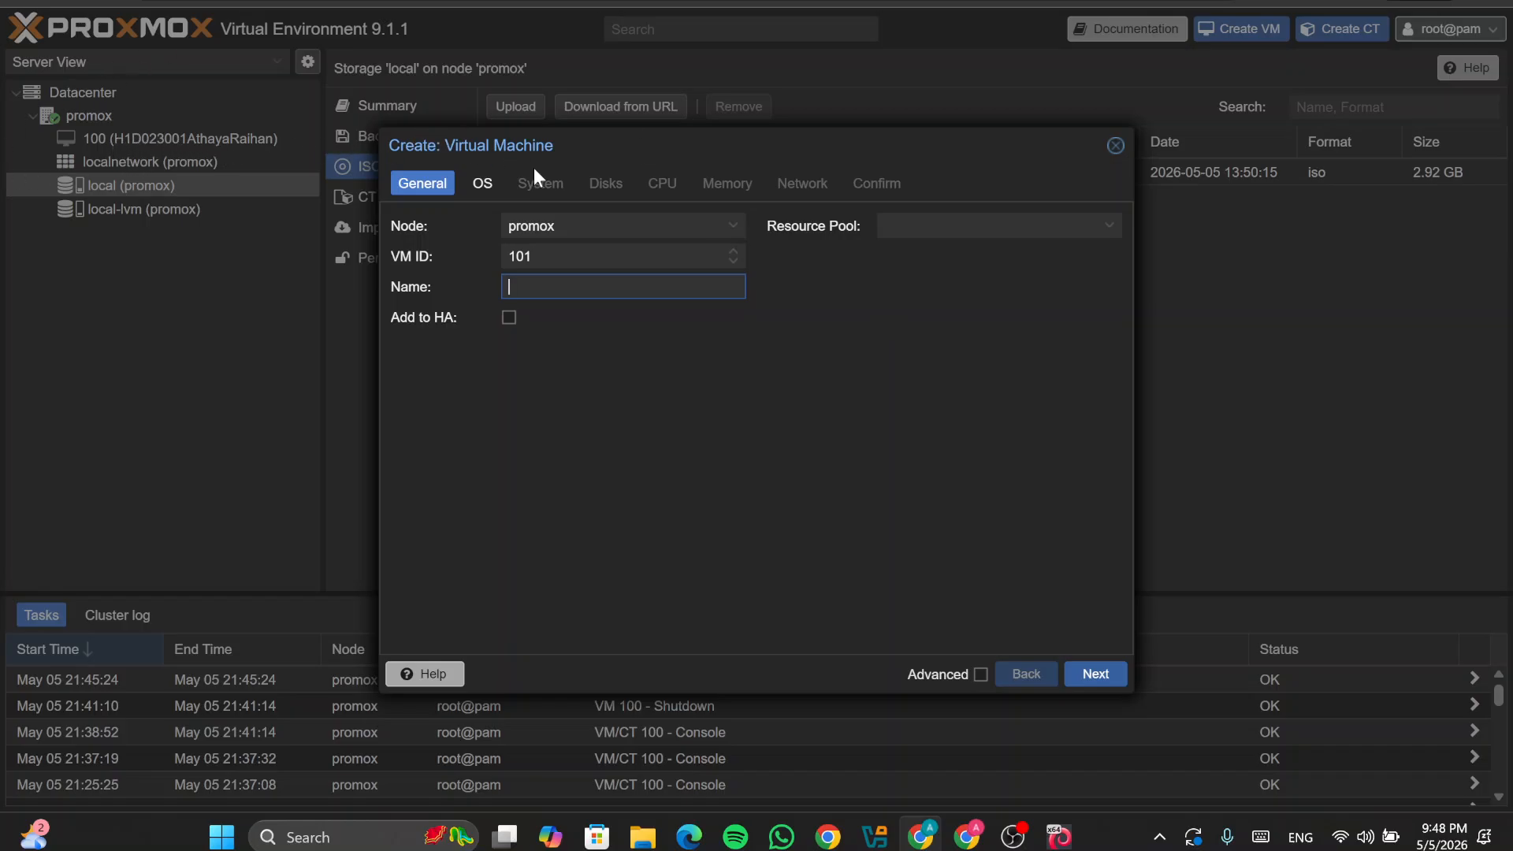
click(483, 183)
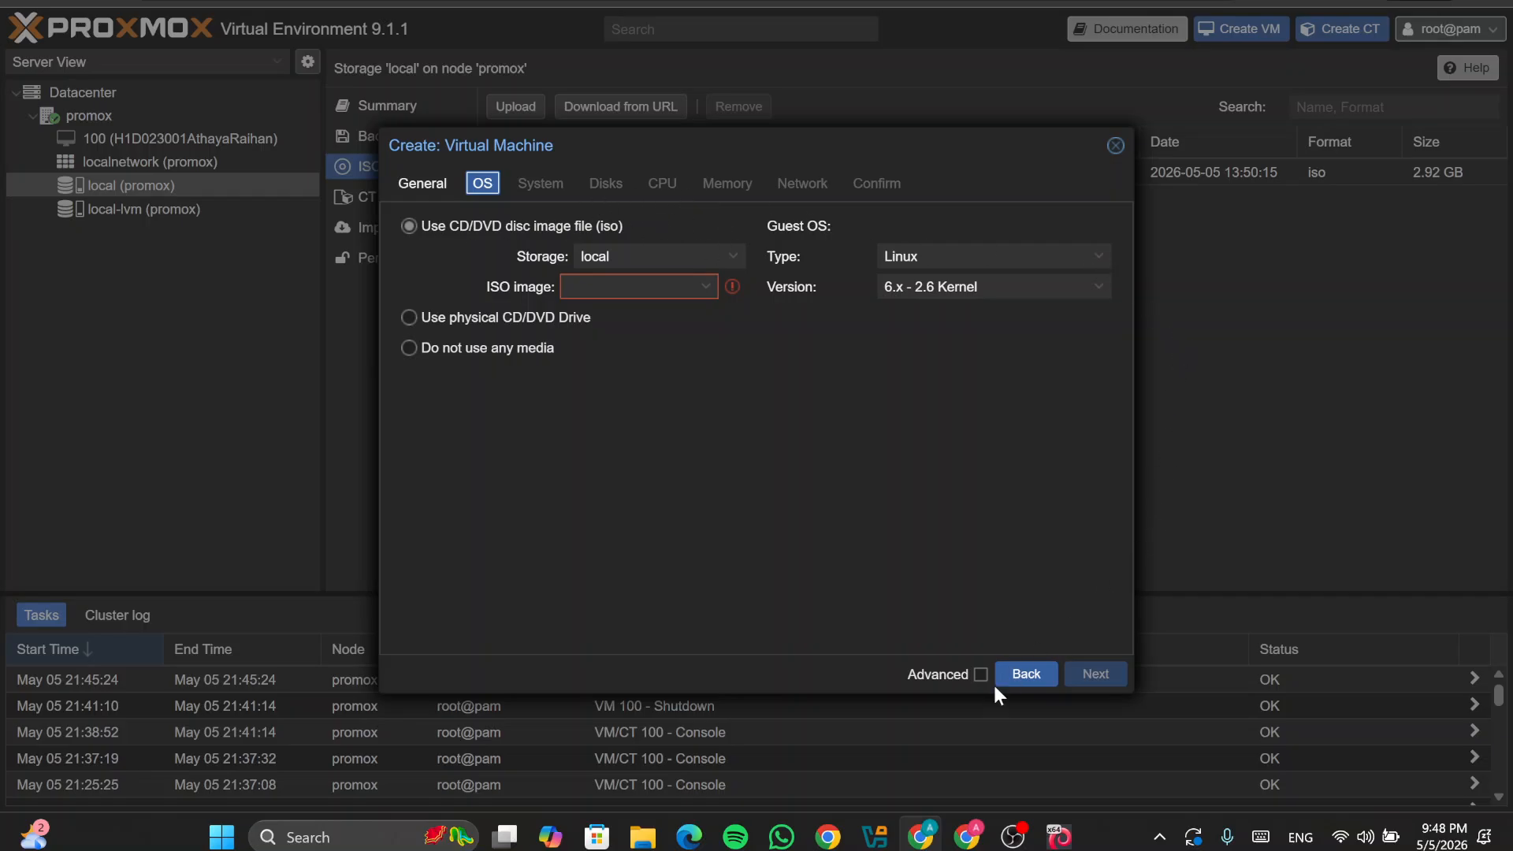
click(1015, 680)
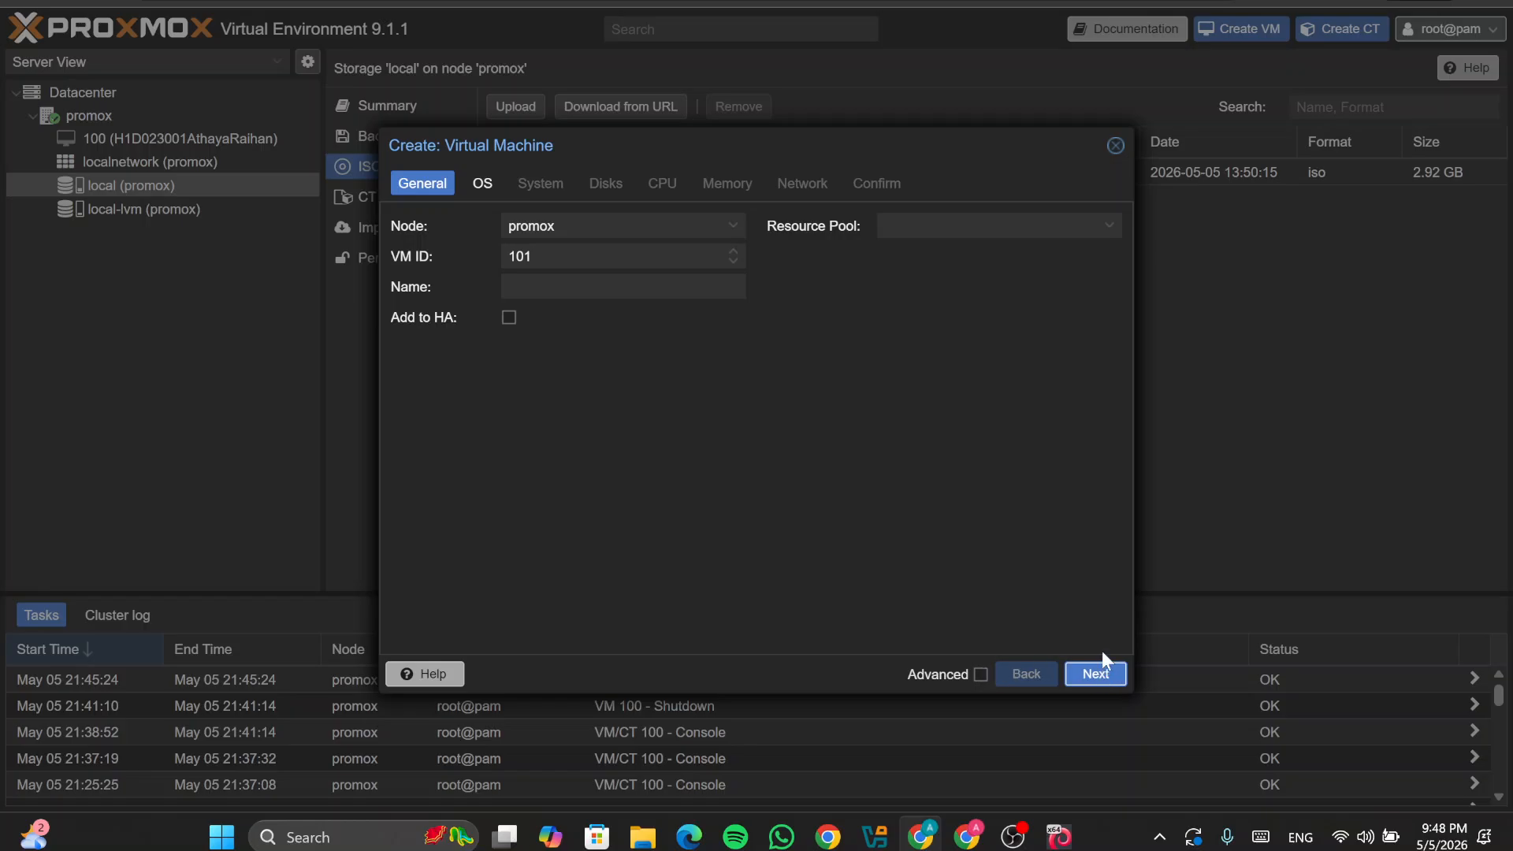
Step: Close the VM wizard, open VM 100's console to watch it boot, then switch to OBS
click(1115, 147)
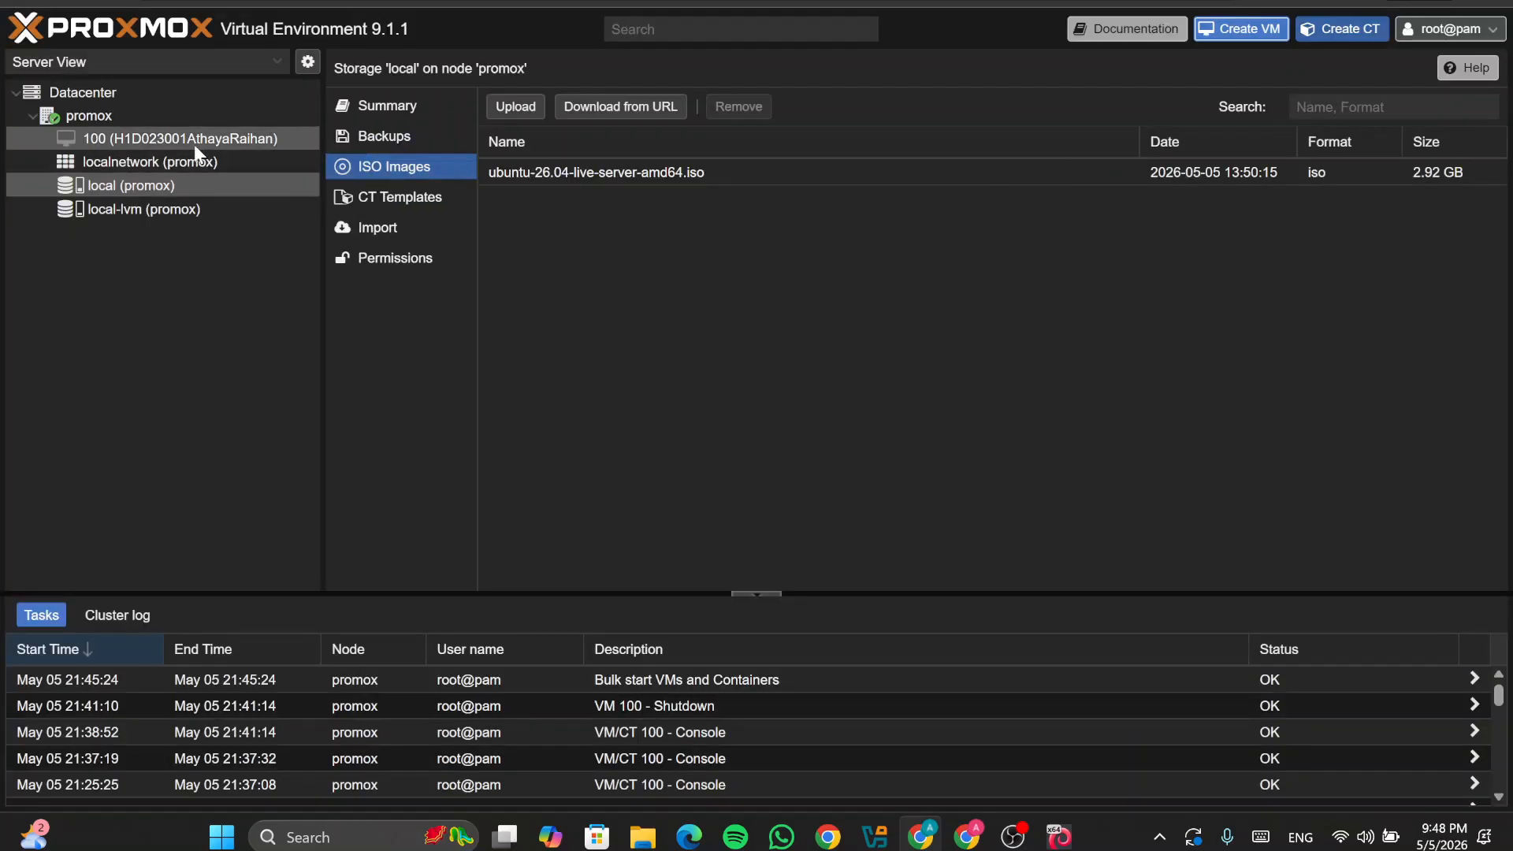
click(221, 140)
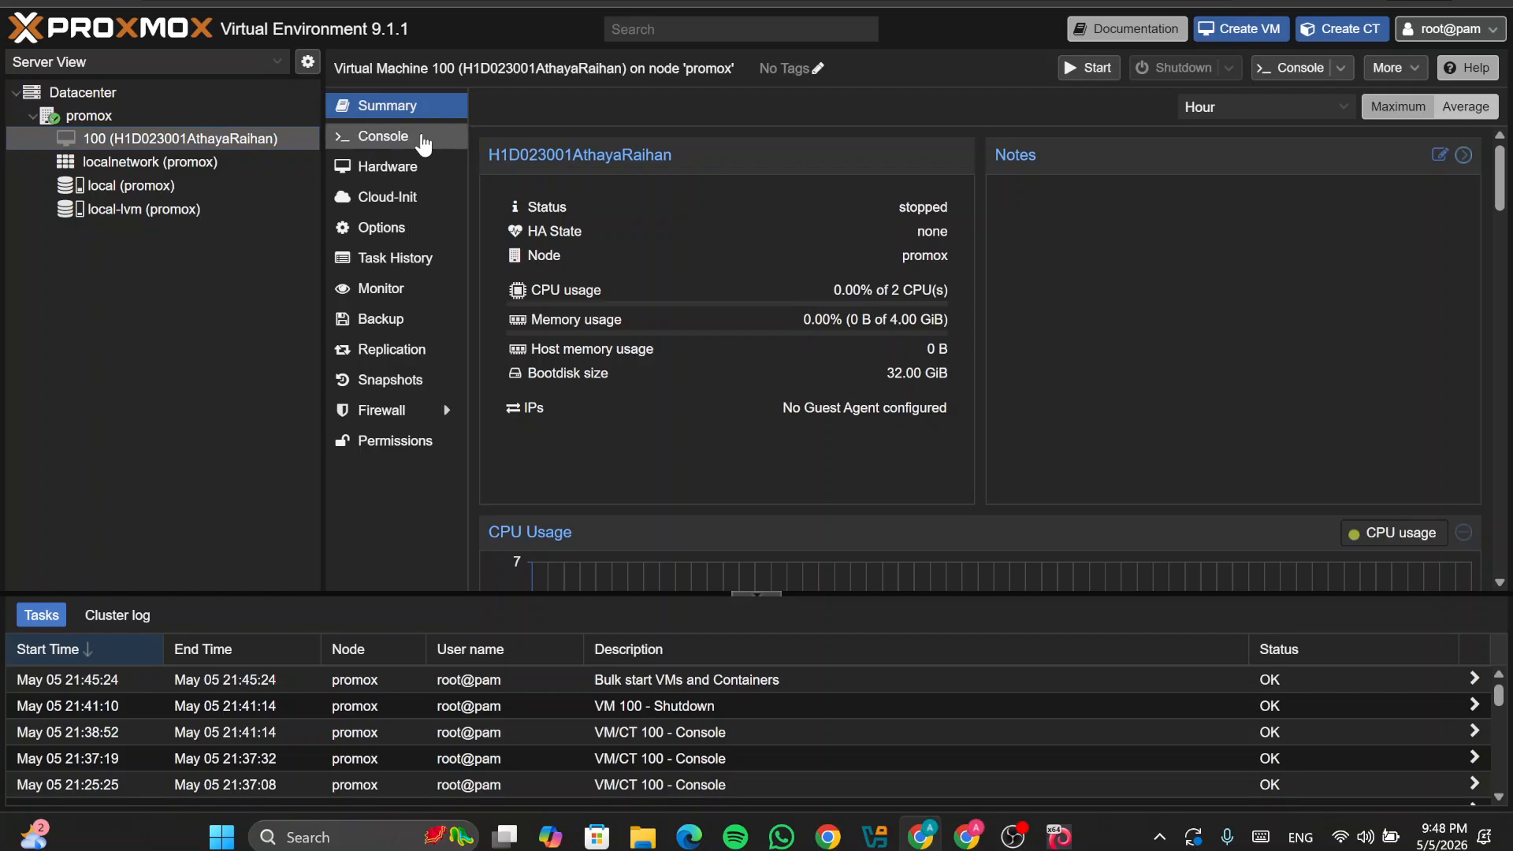
click(421, 140)
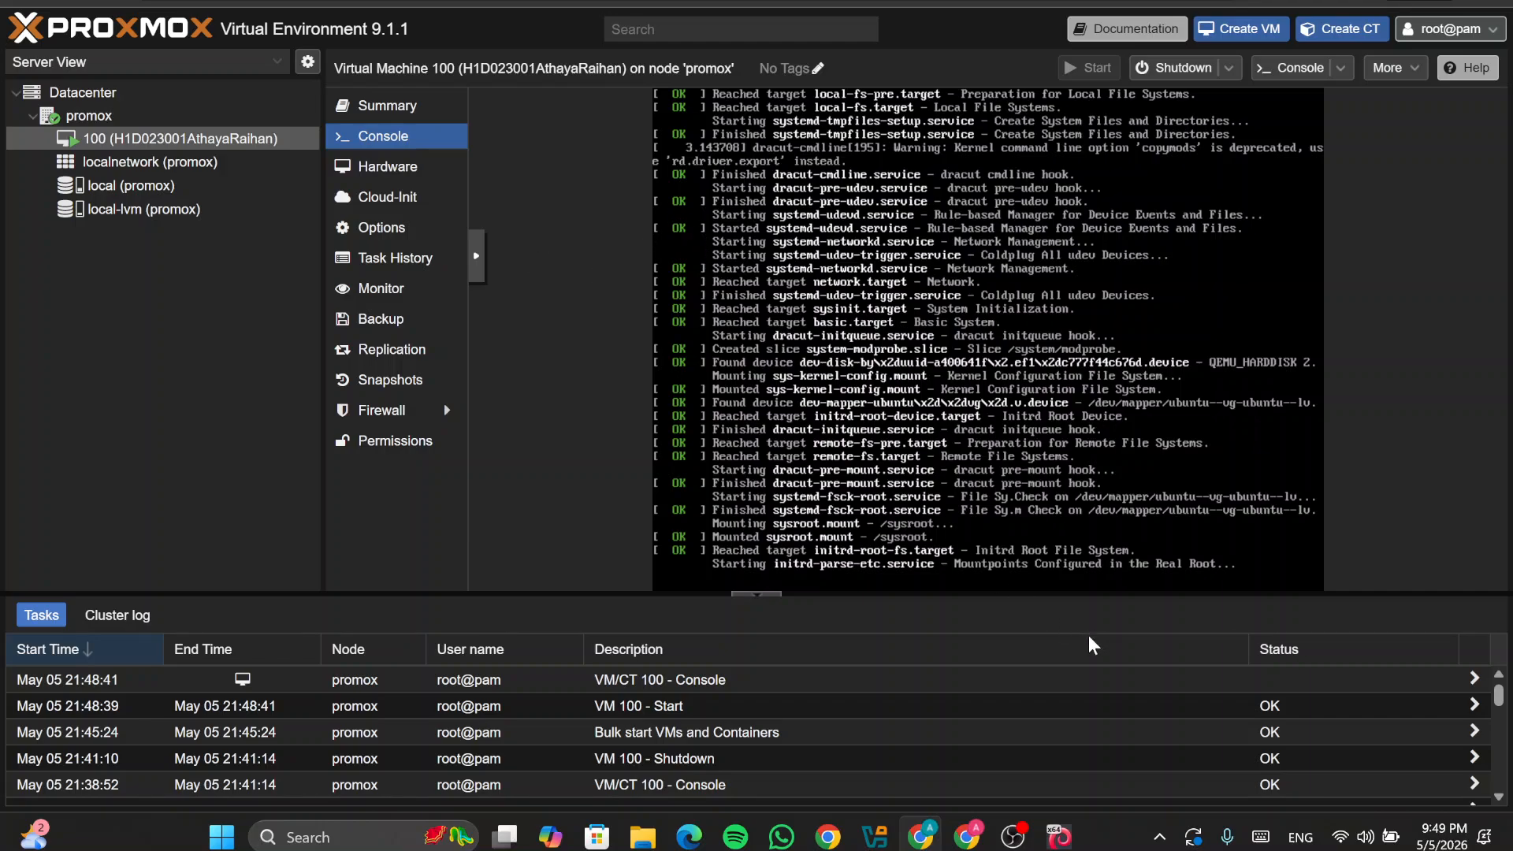
mouse_move(1013, 836)
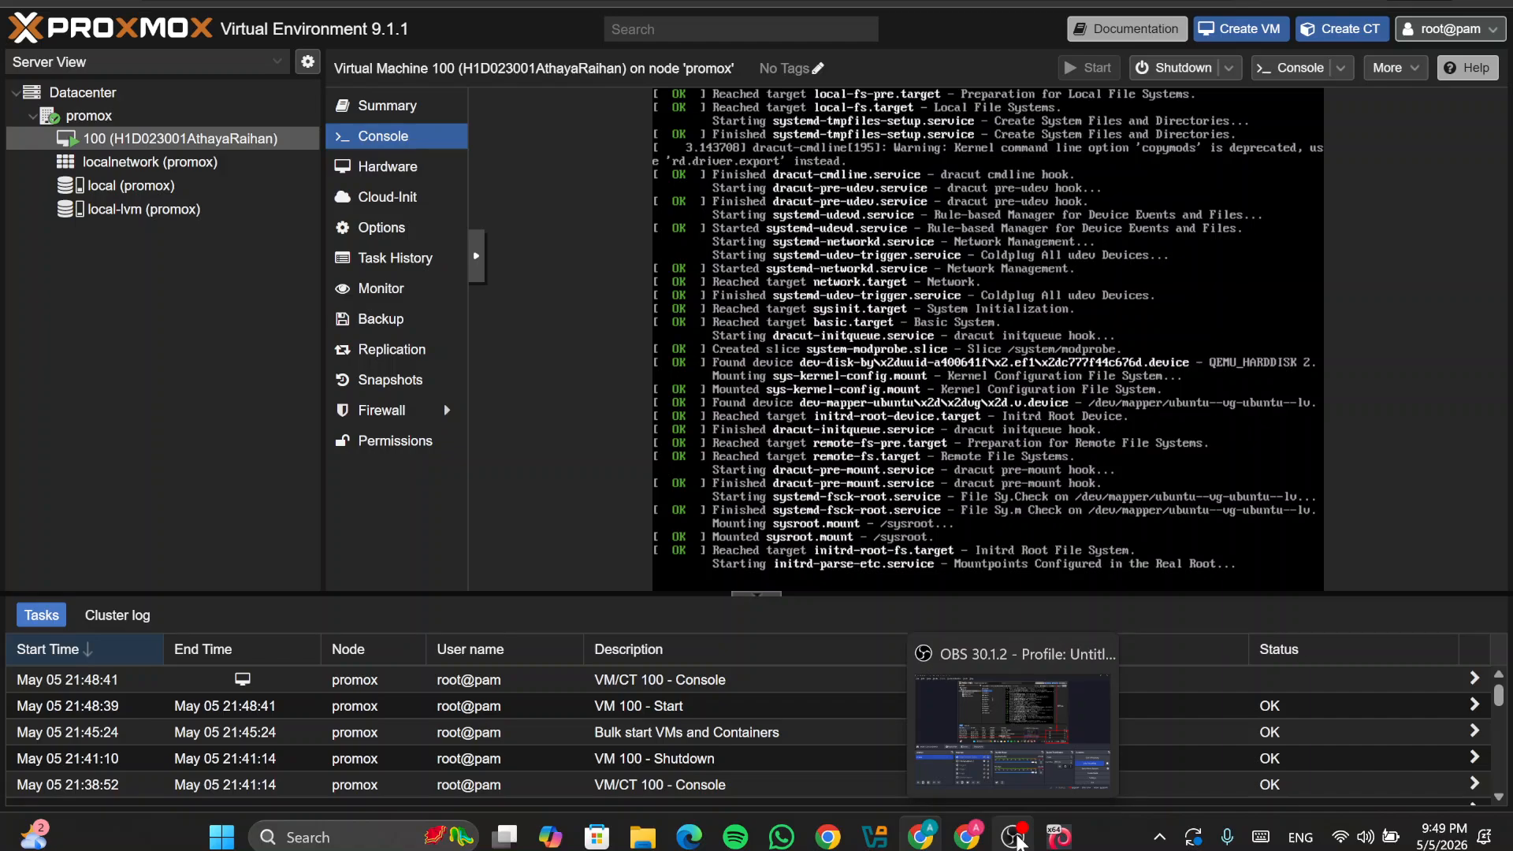
click(1017, 733)
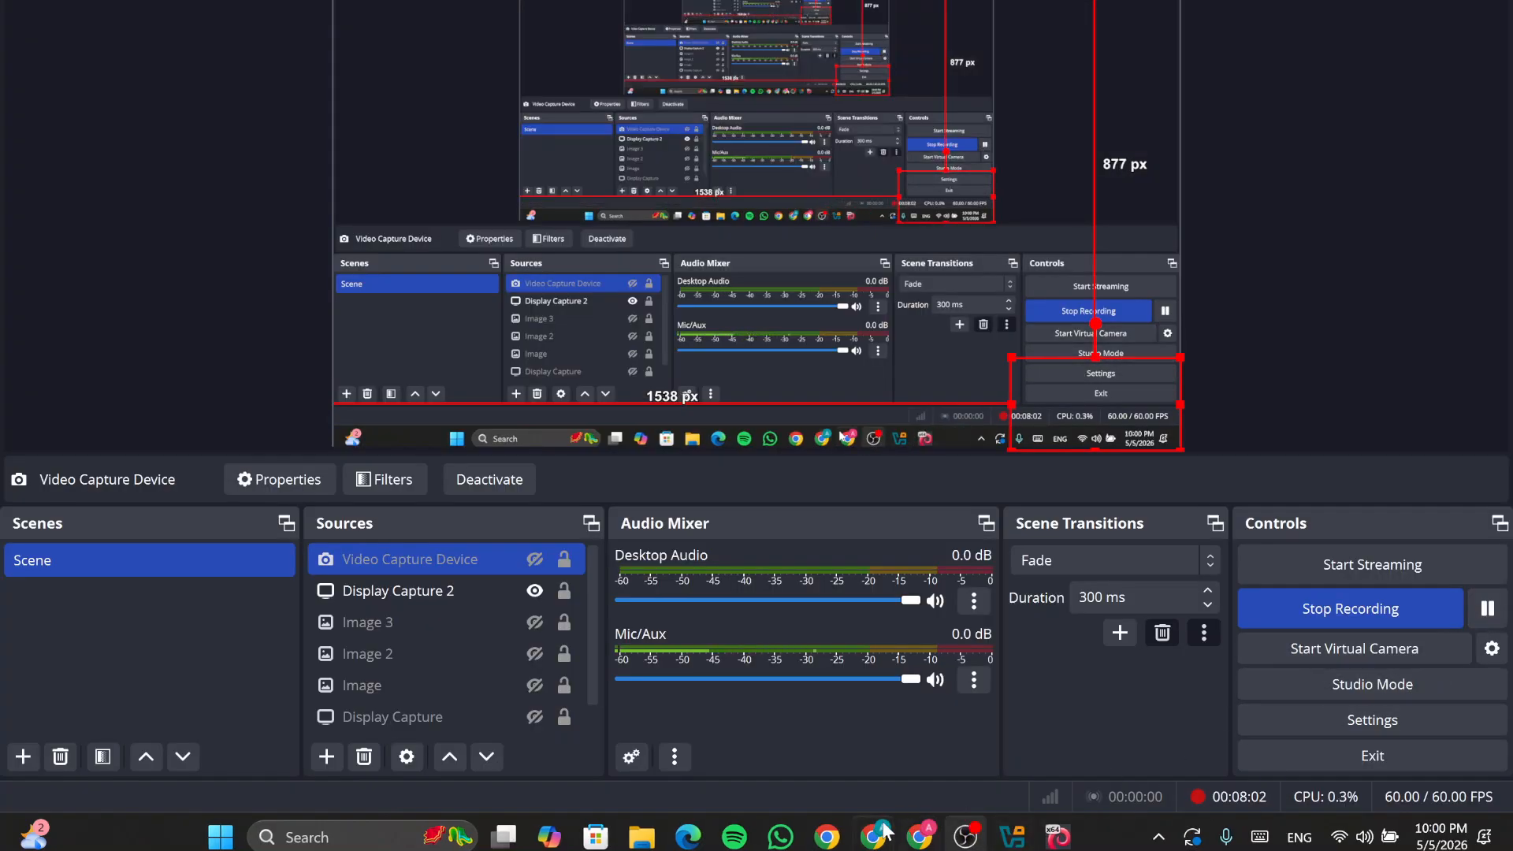
Step: Return from OBS to VM 100's console at the Ubuntu tty1 login prompt
click(865, 842)
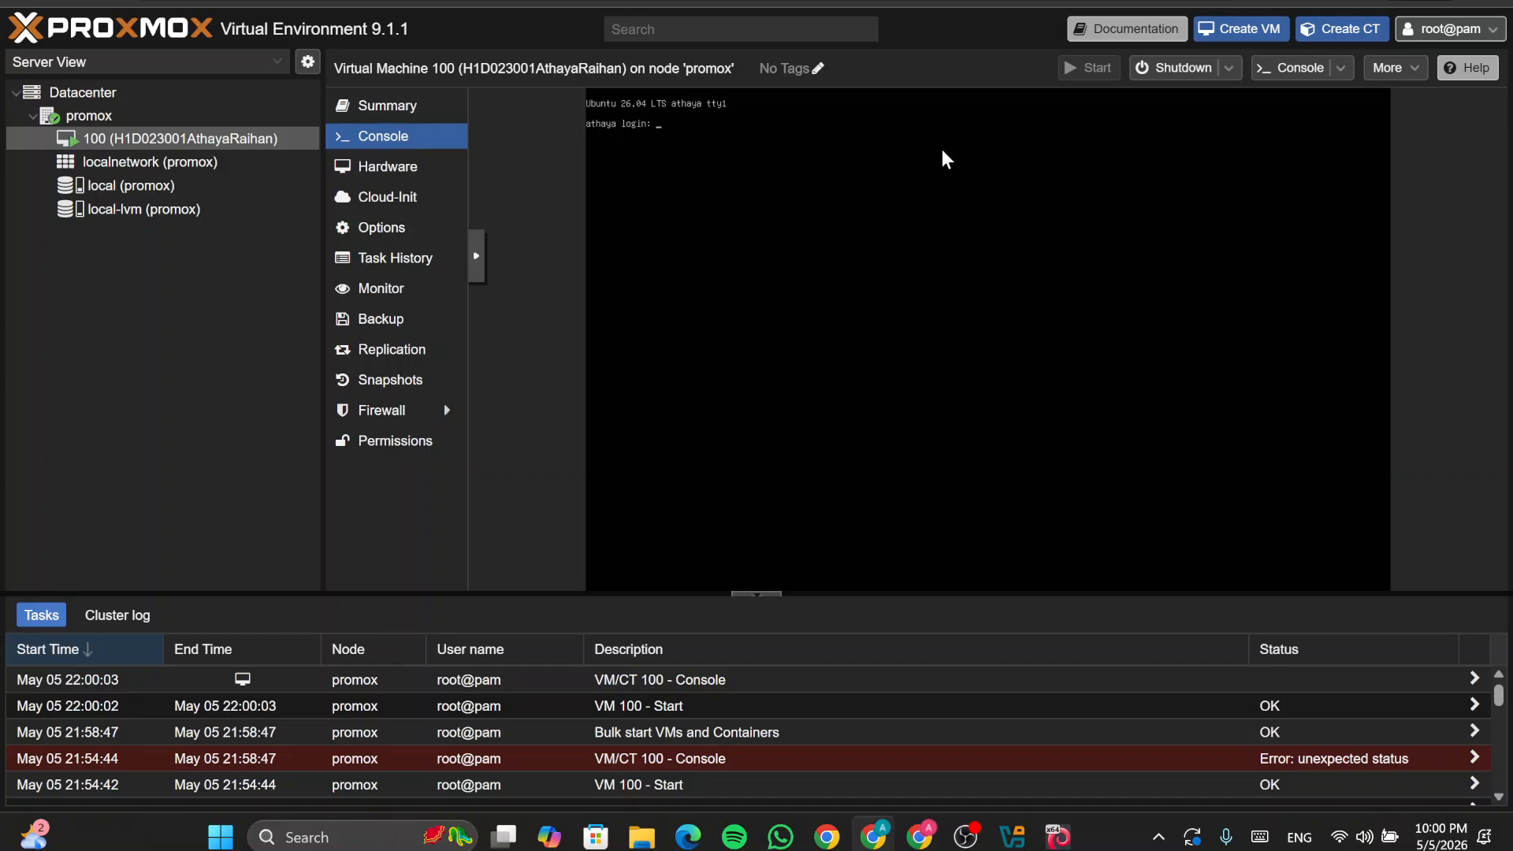
Step: Enter the Ubuntu username at VM 100's console login prompt
text(athaya)
key(Return)
key(Return)
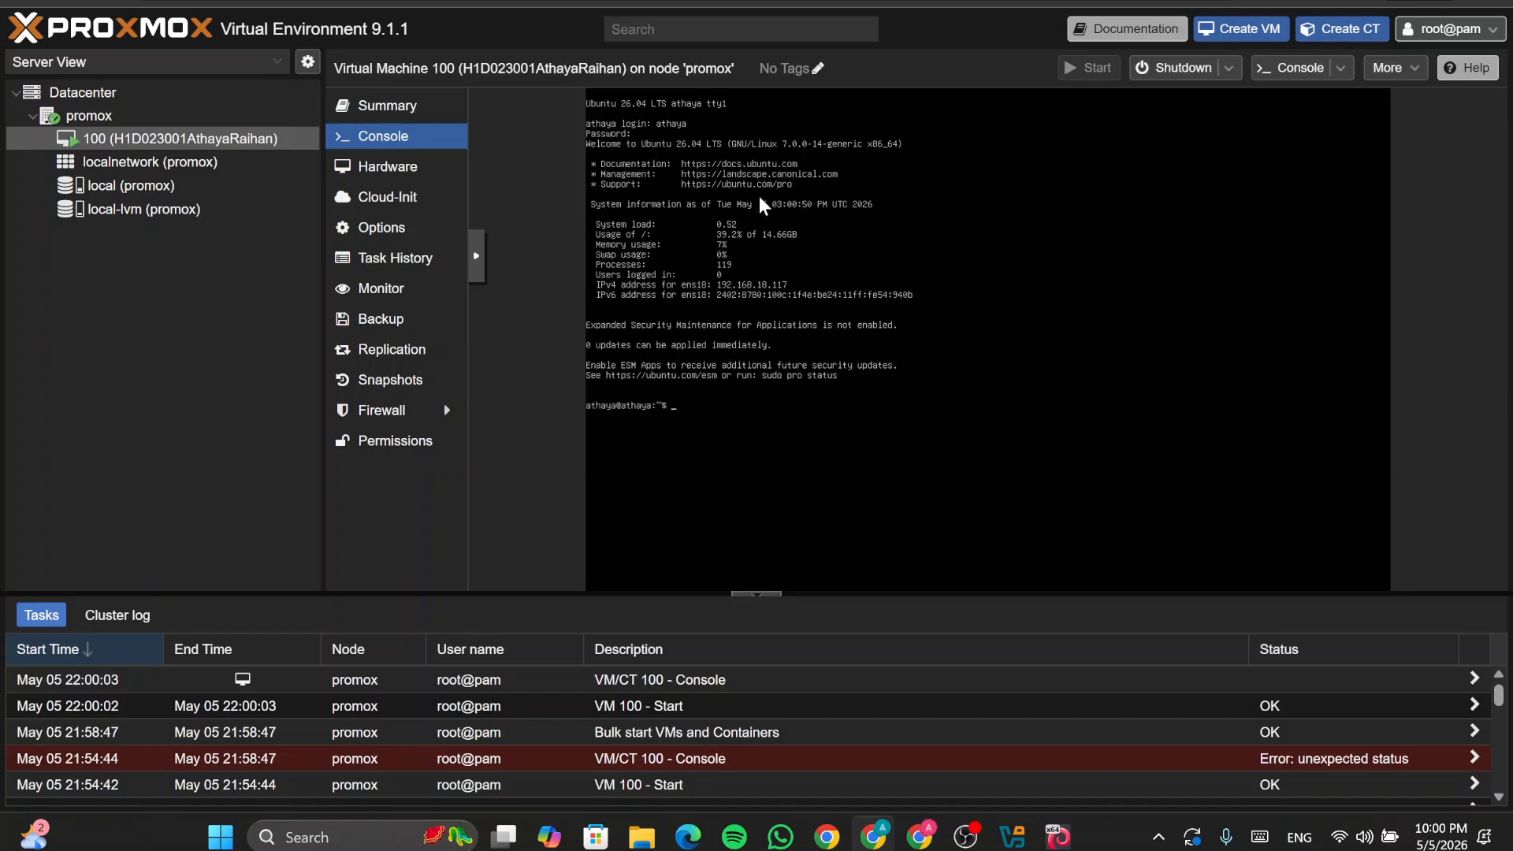